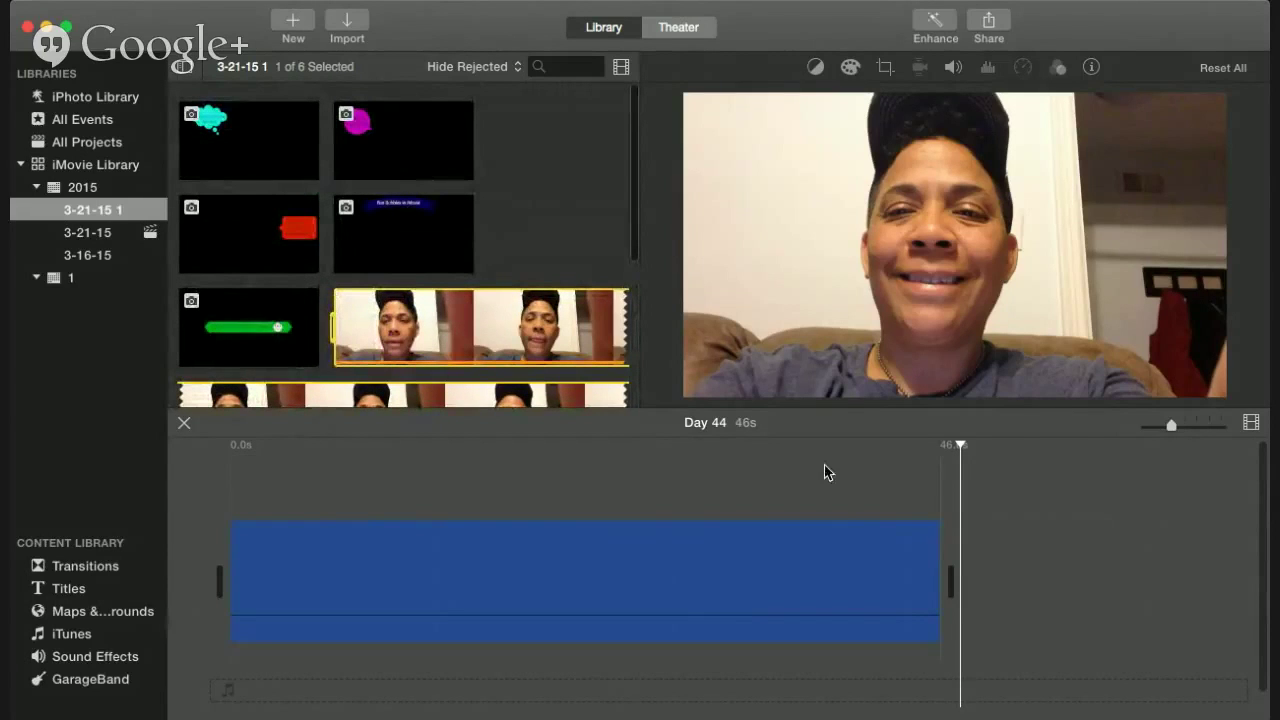
- Zoom in on the Day 44 timeline and look through the main video clip for the spot where the first bubble belongs
{"action": "left_click", "coordinate": [975, 493]}
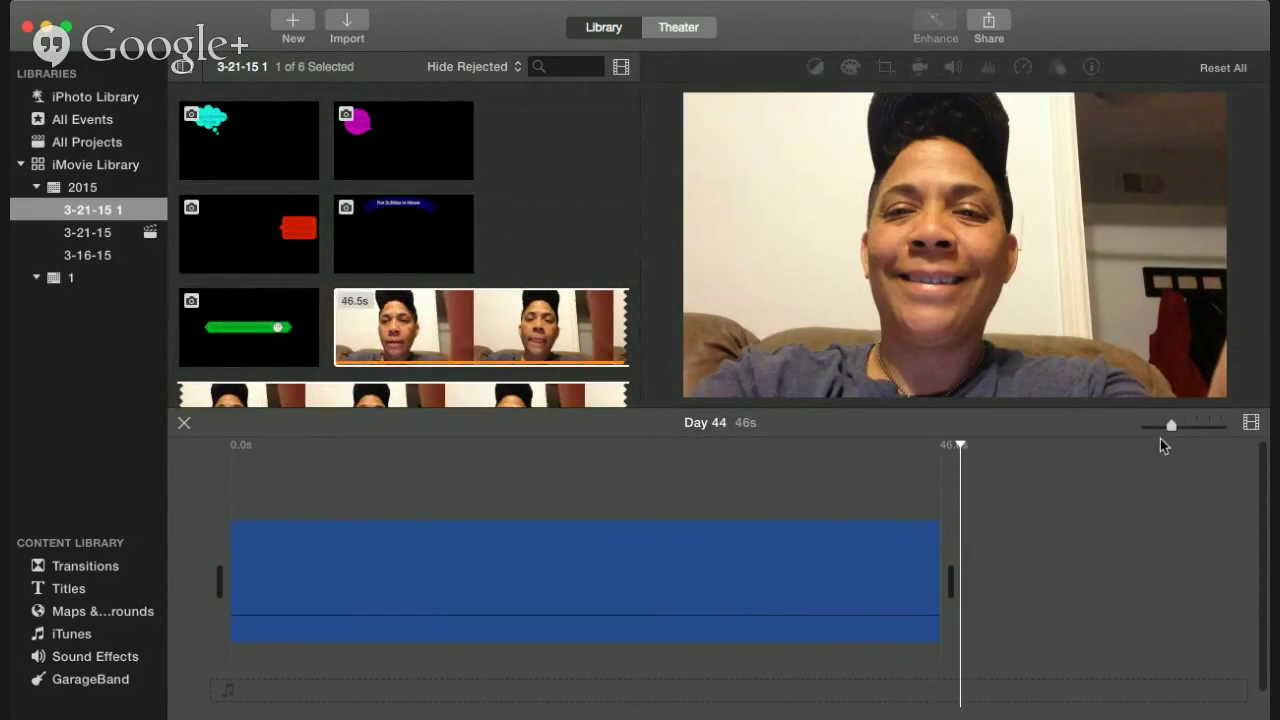
{"action": "left_click_drag", "start_coordinate": [1173, 427], "coordinate": [1200, 430]}
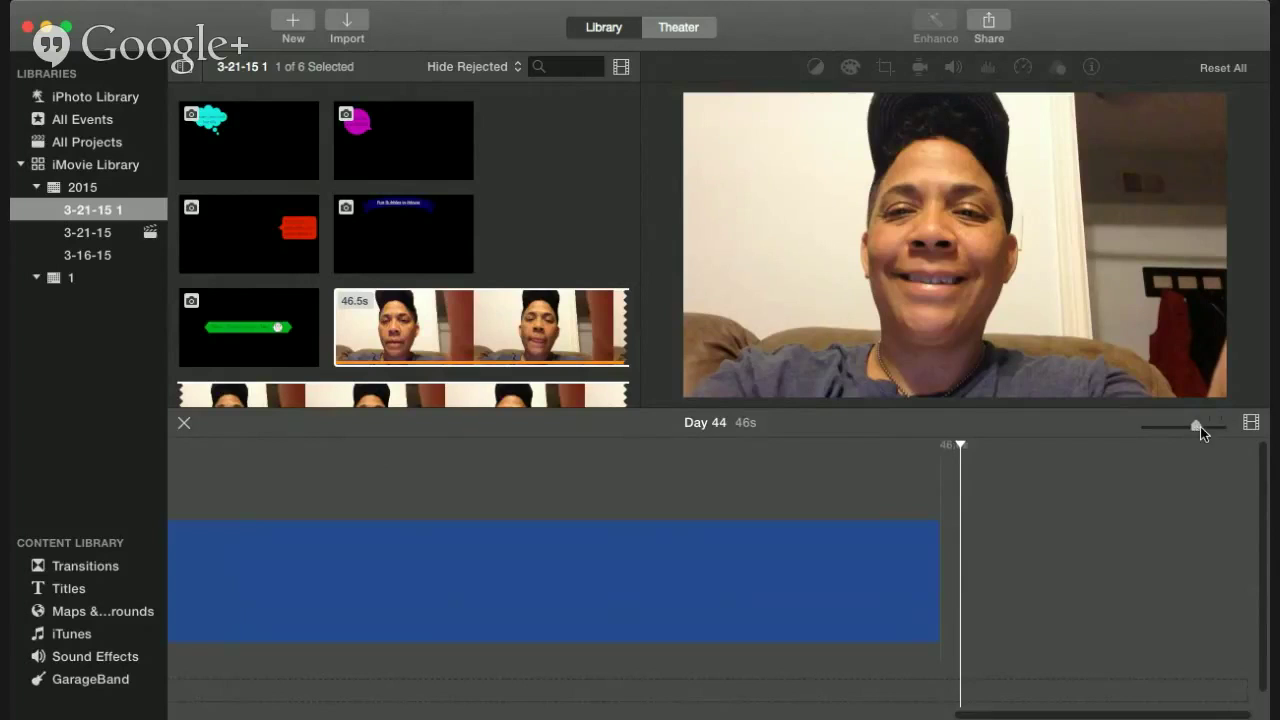
{"action": "scroll", "coordinate": [399, 588], "scroll_direction": "left", "scroll_amount": 5}
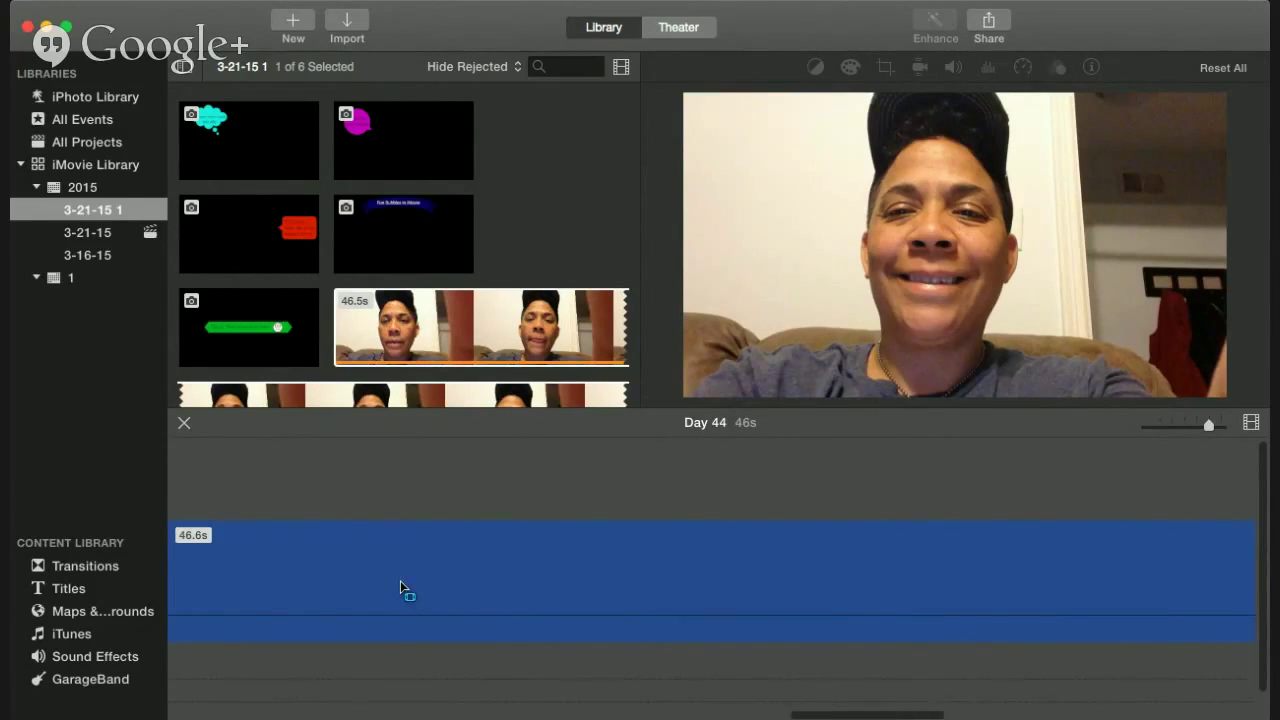
{"action": "scroll", "coordinate": [418, 585], "scroll_direction": "left", "scroll_amount": 3}
{"action": "left_click_drag", "start_coordinate": [455, 440], "coordinate": [502, 474]}
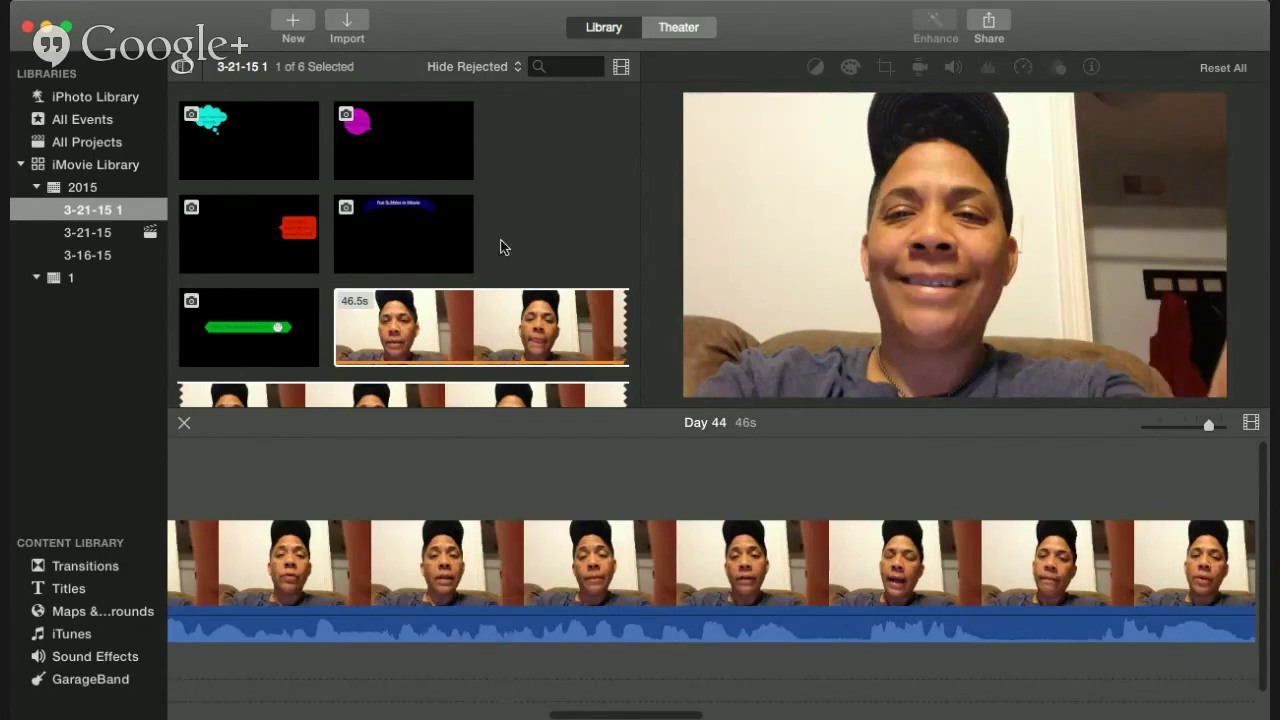
{"action": "left_click", "coordinate": [563, 521]}
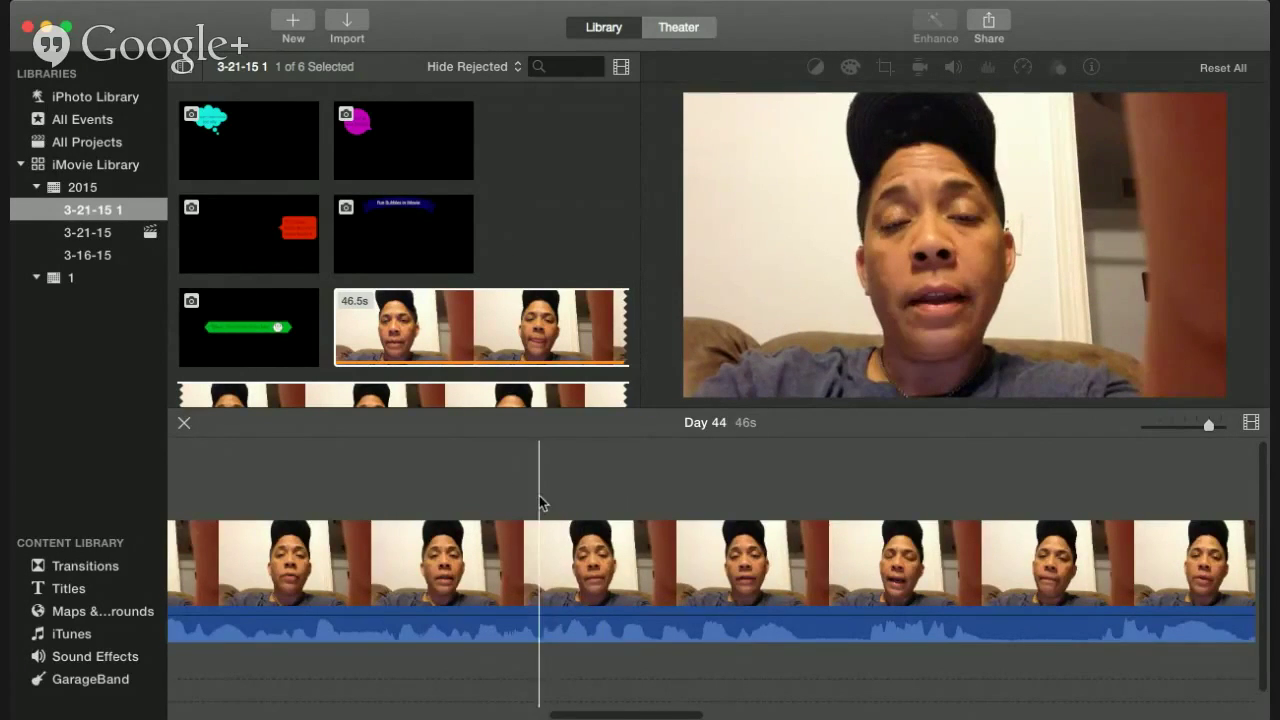
{"action": "scroll", "coordinate": [536, 495], "scroll_direction": "left", "scroll_amount": 2}
{"action": "left_click_drag", "start_coordinate": [533, 643], "coordinate": [557, 670]}
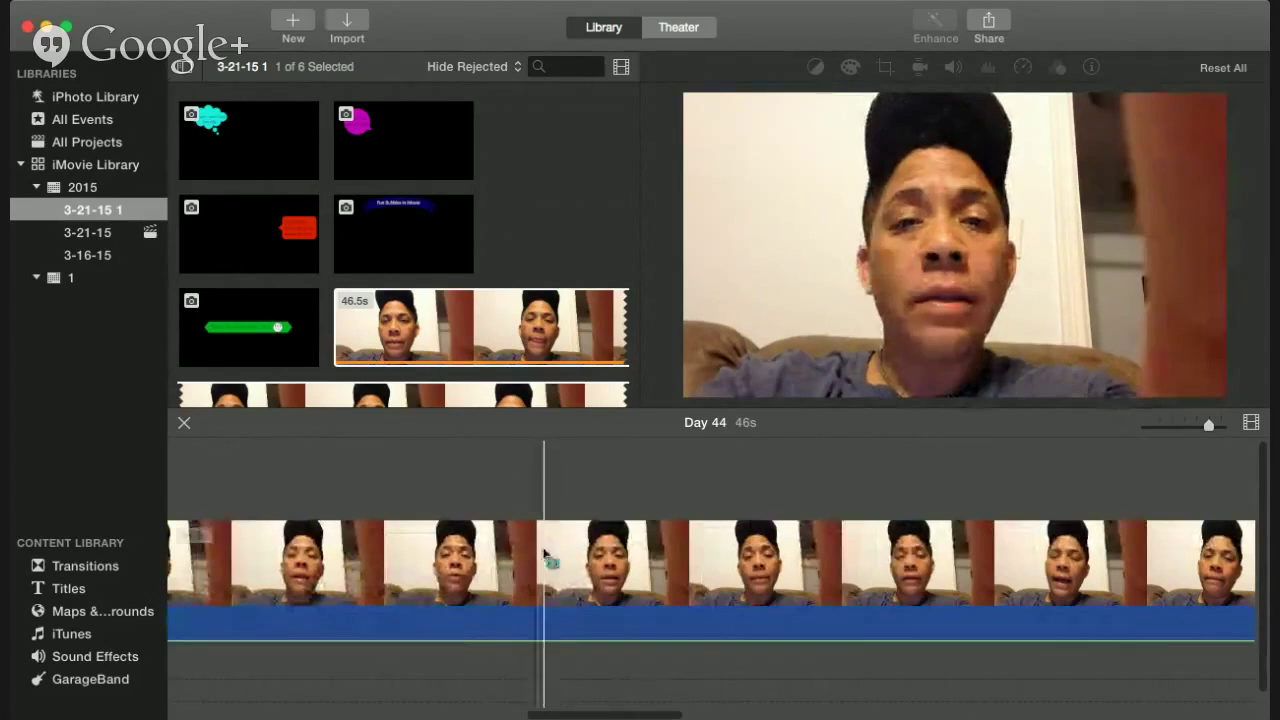
{"action": "scroll", "coordinate": [545, 441], "scroll_direction": "left", "scroll_amount": 3}
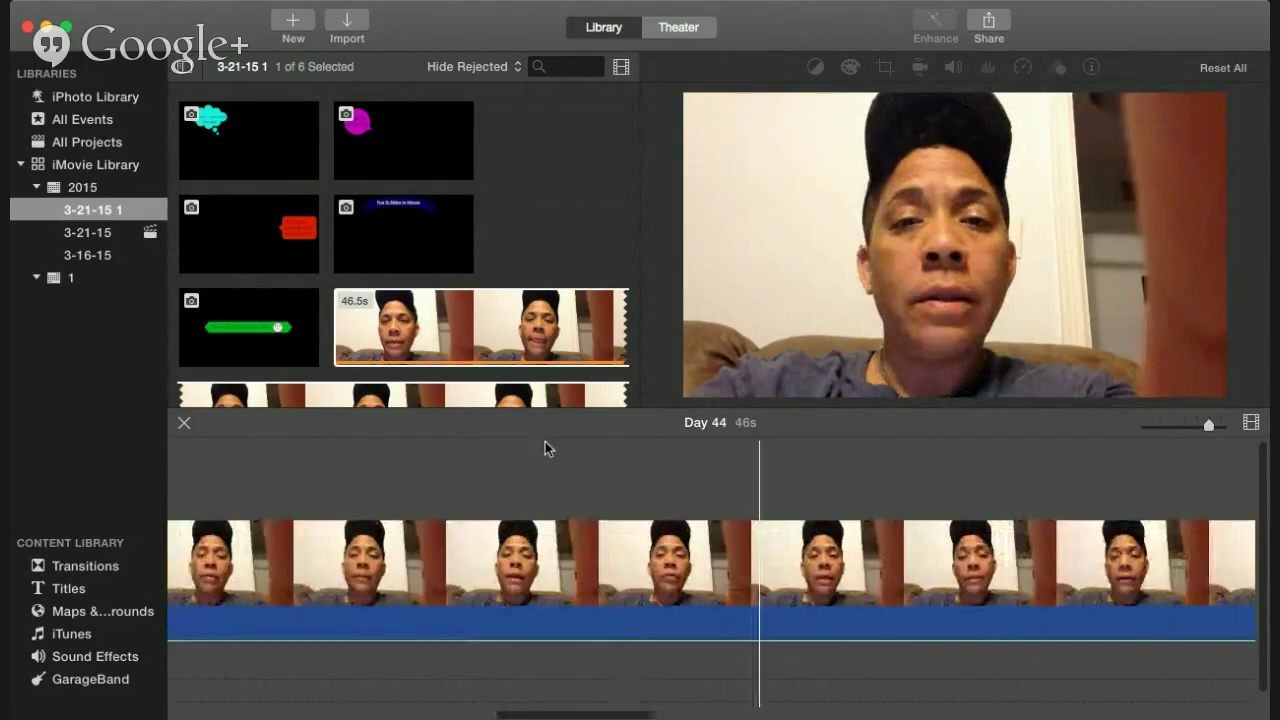
- Add the "I hope I don't look too silly" thought bubble to the project and place it as an overlay above the middle of the main clip
{"action": "left_click", "coordinate": [236, 150]}
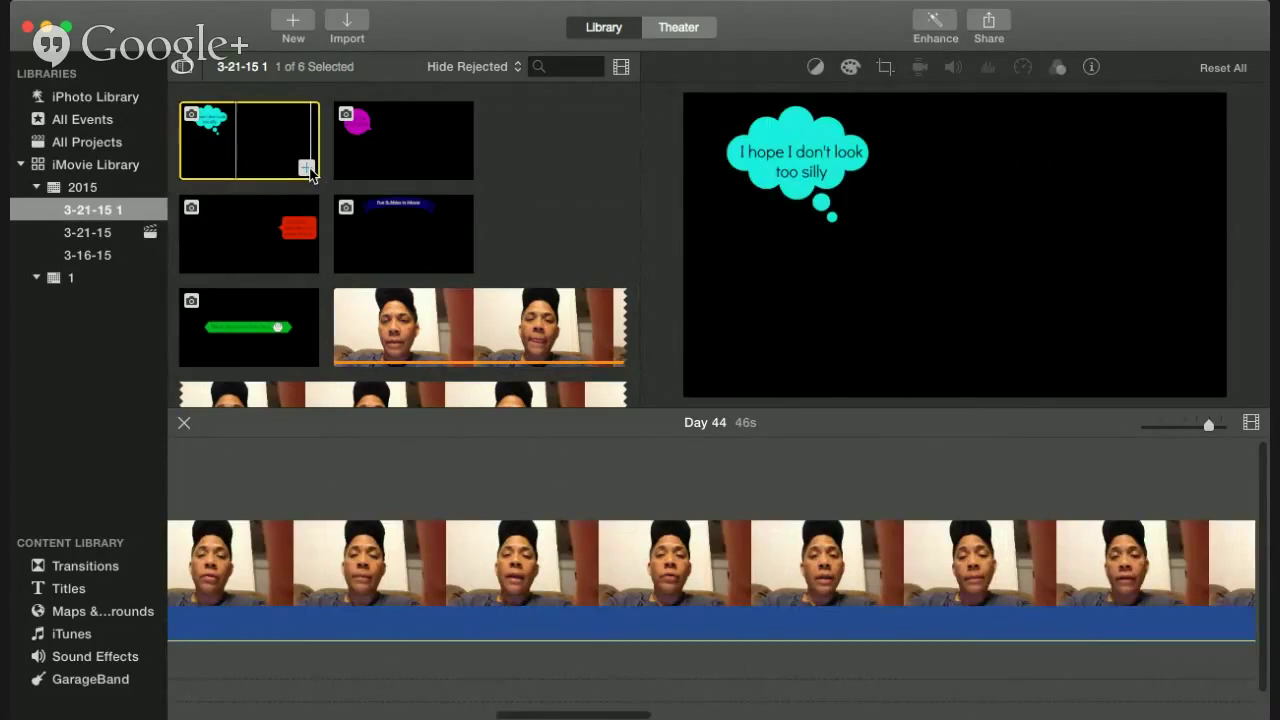
{"action": "left_click", "coordinate": [307, 168]}
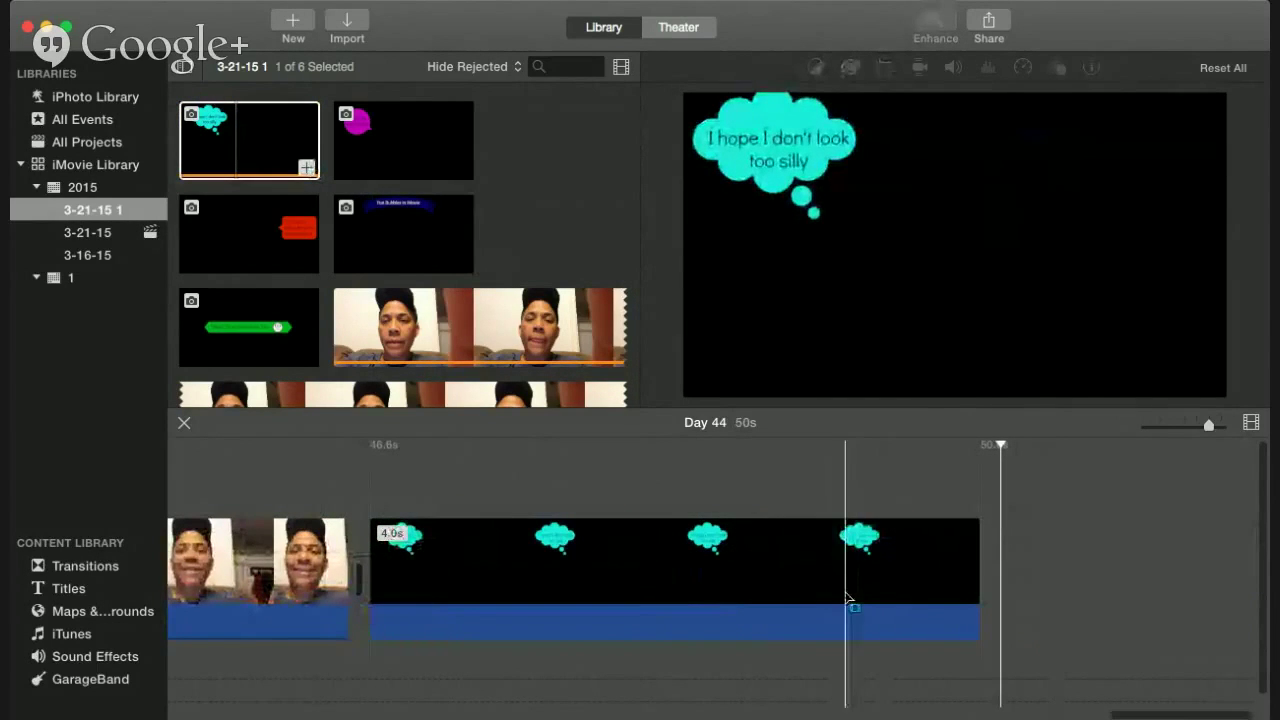
{"action": "left_click", "coordinate": [848, 575]}
{"action": "left_click_drag", "start_coordinate": [1022, 562], "coordinate": [575, 665]}
{"action": "left_click_drag", "start_coordinate": [683, 617], "coordinate": [163, 486]}
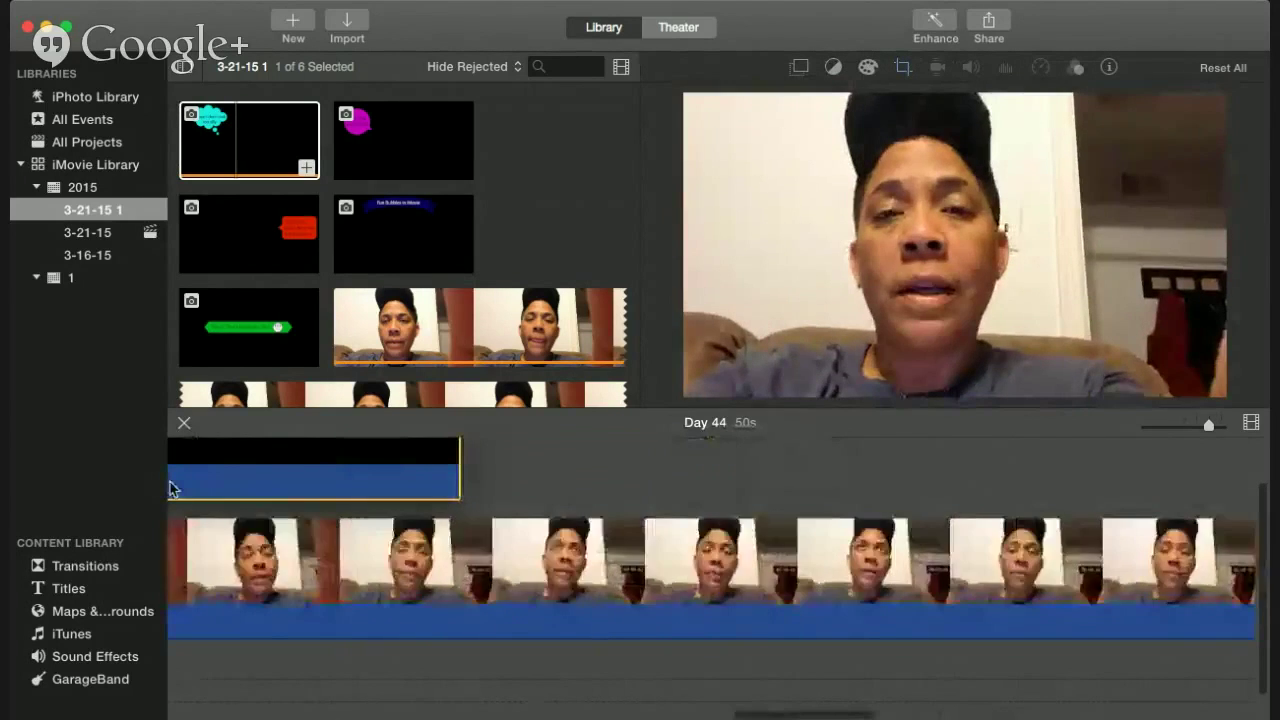
{"action": "left_click_drag", "start_coordinate": [170, 488], "coordinate": [533, 482]}
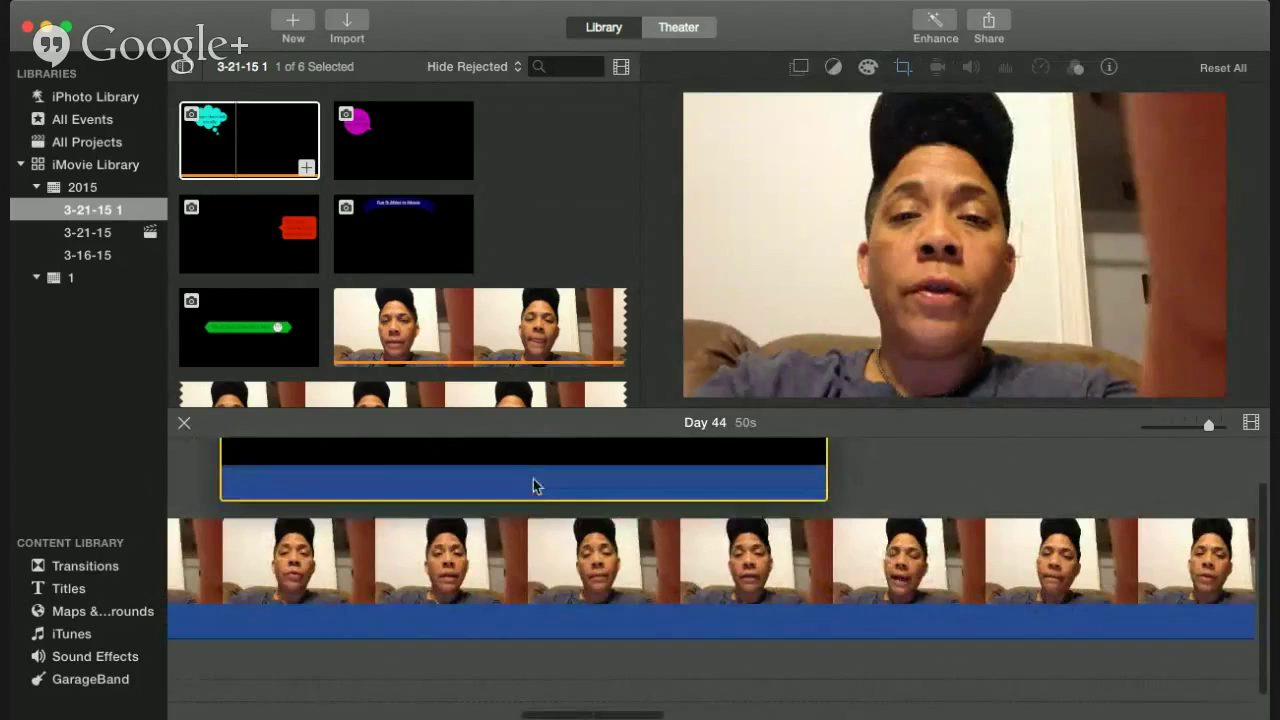
{"action": "left_click_drag", "start_coordinate": [533, 482], "coordinate": [534, 491]}
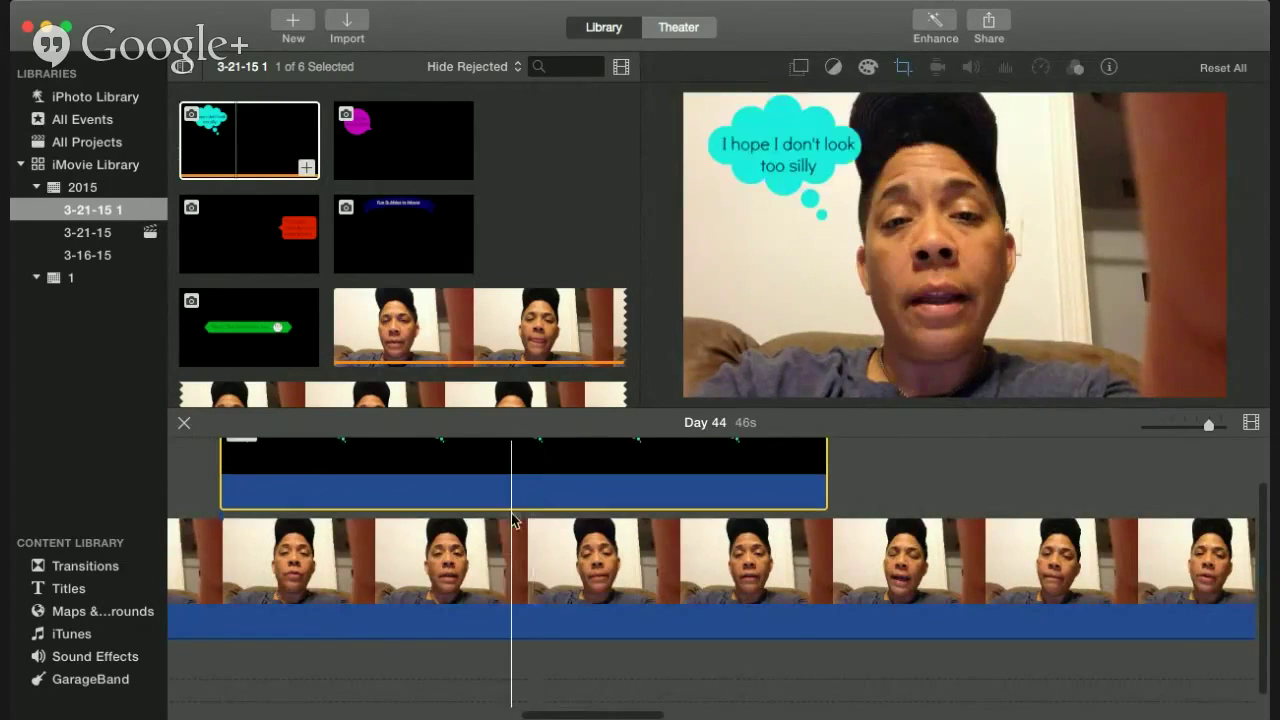
- Play the section with the thought-bubble overlay and shorten the overlay by trimming its end
{"action": "scroll", "coordinate": [375, 563], "scroll_direction": "left", "scroll_amount": 5}
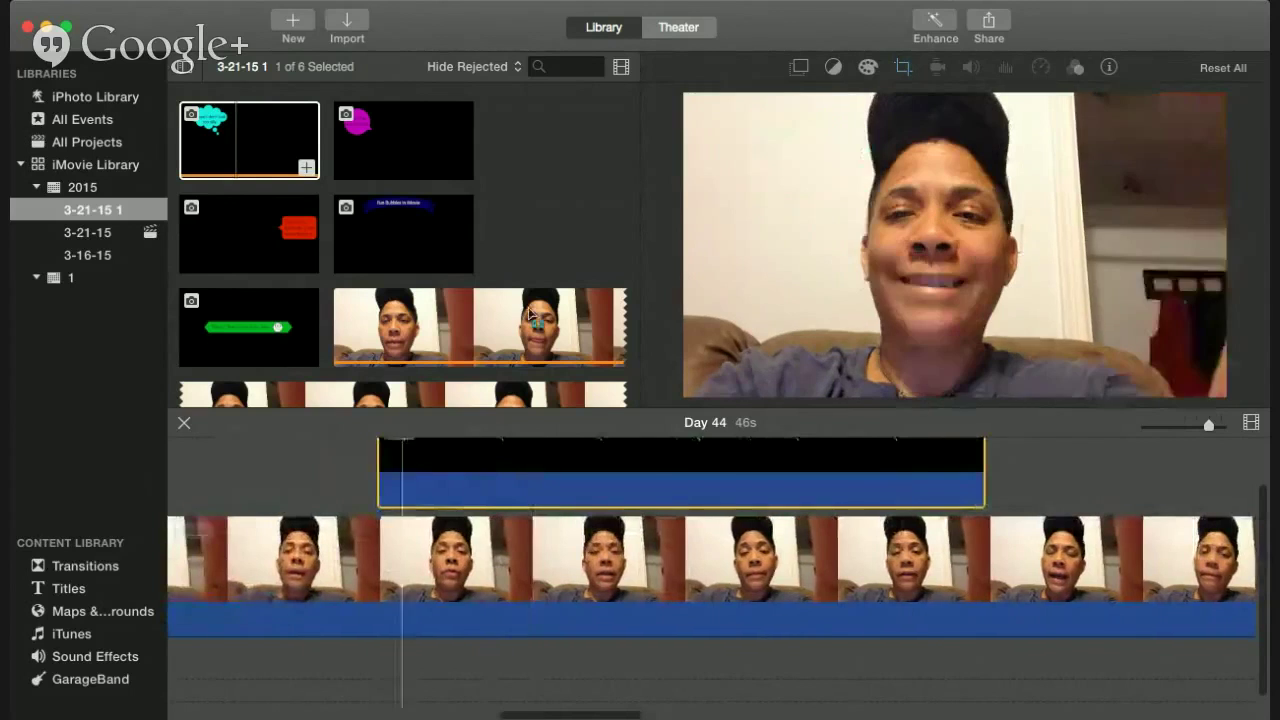
{"action": "left_click", "coordinate": [278, 467]}
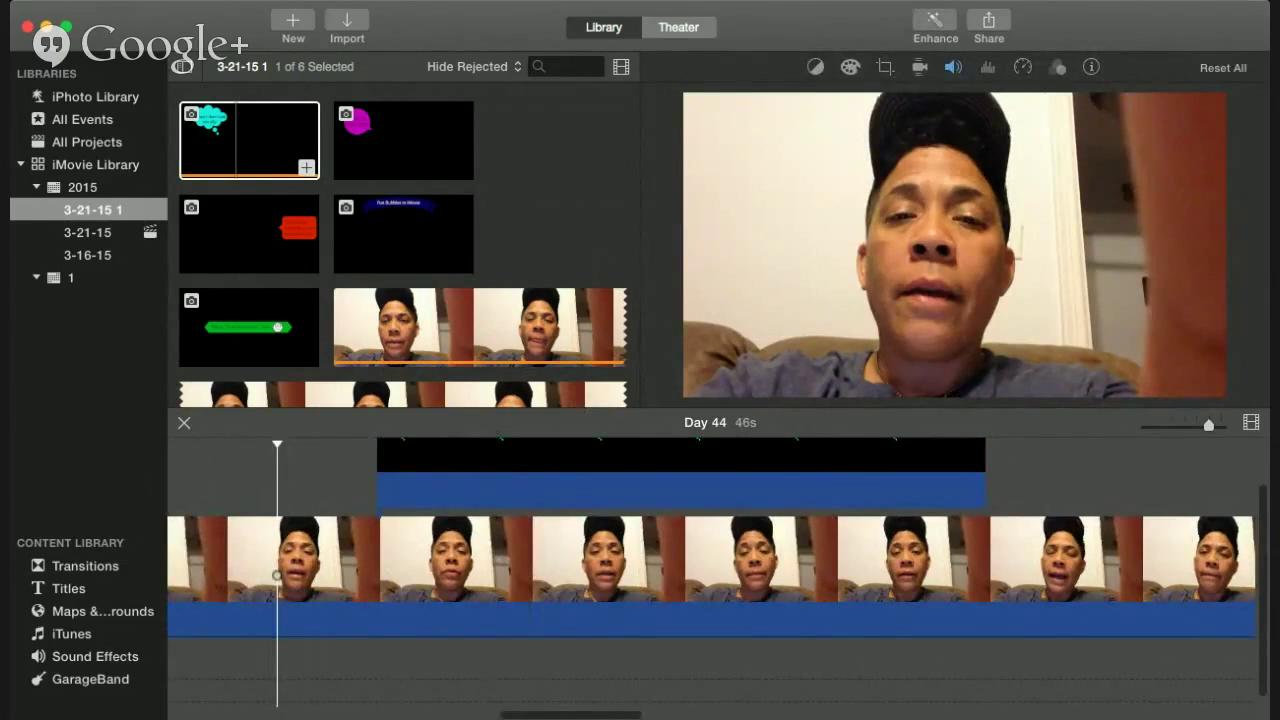
{"action": "key", "text": "space"}
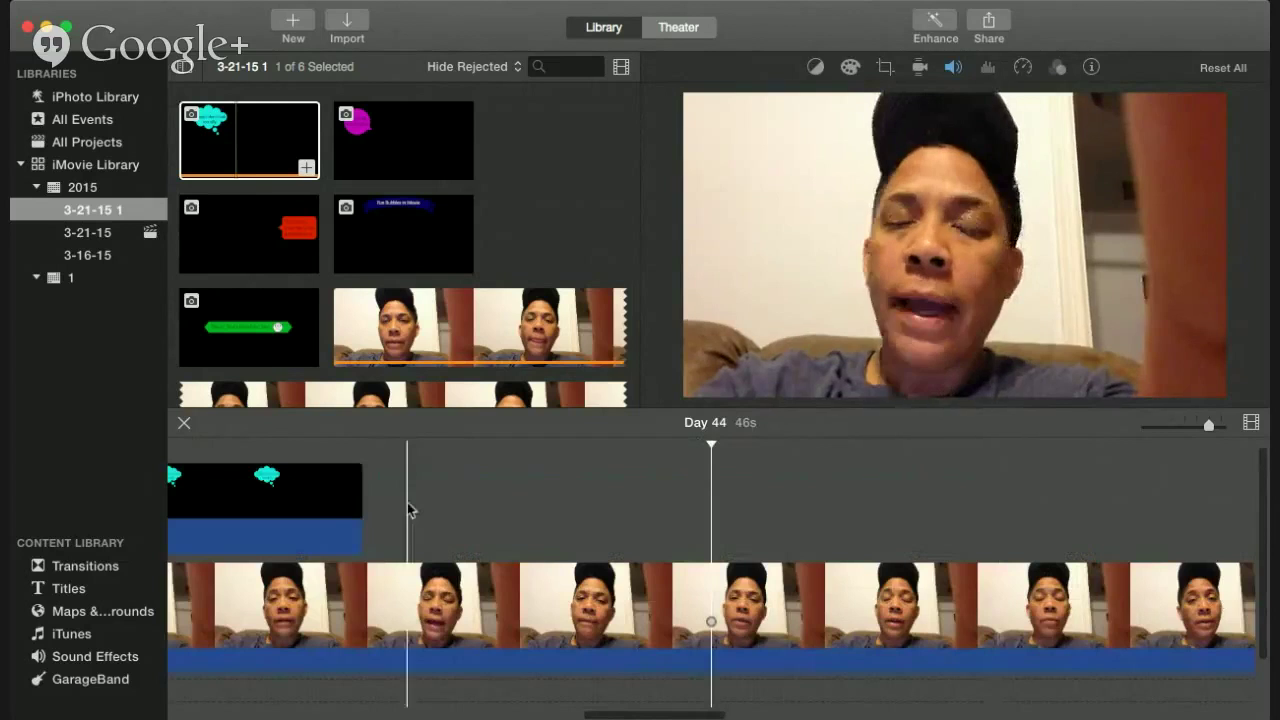
{"action": "scroll", "coordinate": [524, 529], "scroll_direction": "left", "scroll_amount": 6}
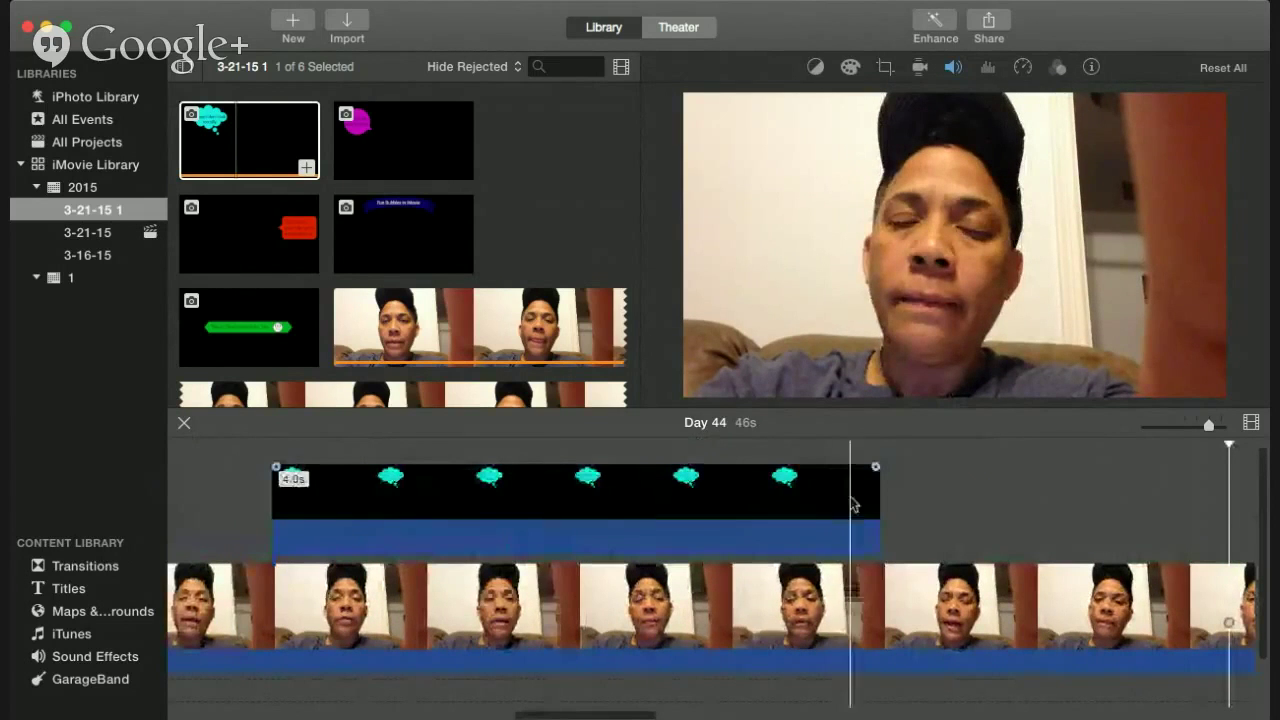
{"action": "left_click_drag", "start_coordinate": [879, 501], "coordinate": [630, 524]}
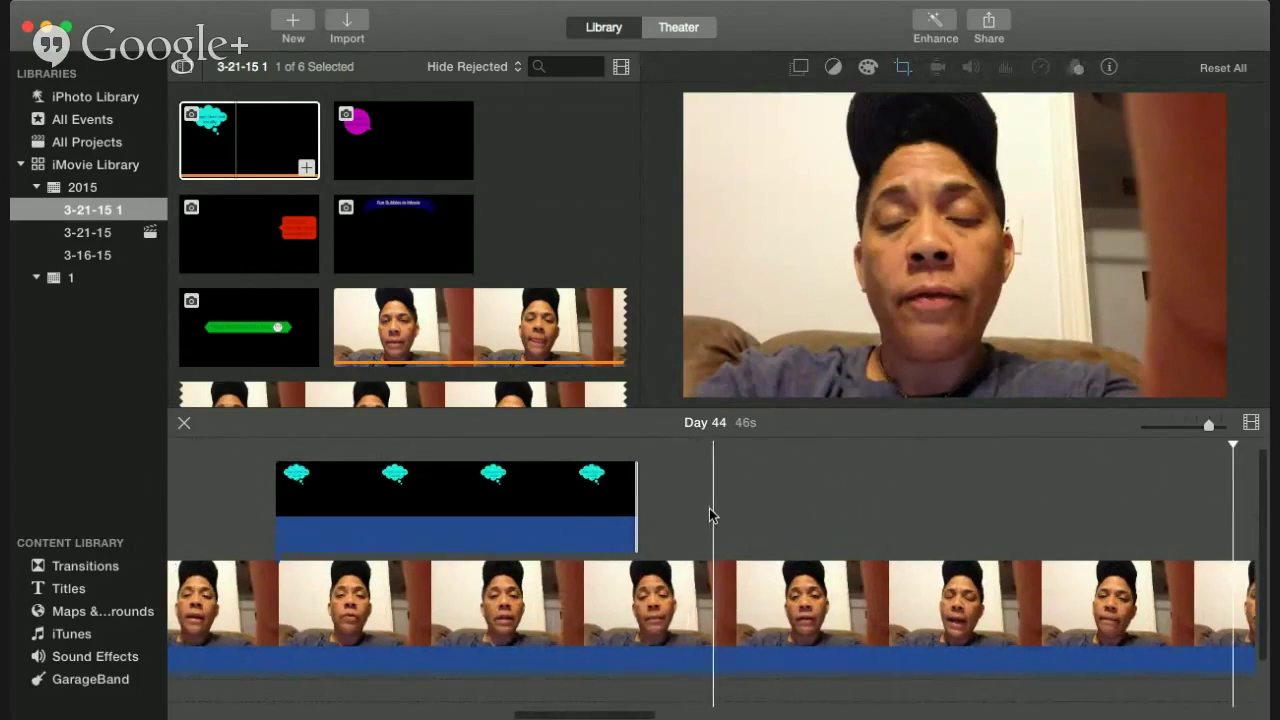
- Overlay the blue "Fun Bubbles in iMovie" banner above the main clip, starting shortly after the beginning of the project
{"action": "scroll", "coordinate": [709, 515], "scroll_direction": "left", "scroll_amount": 10}
{"action": "scroll", "coordinate": [709, 515], "scroll_direction": "left", "scroll_amount": 6}
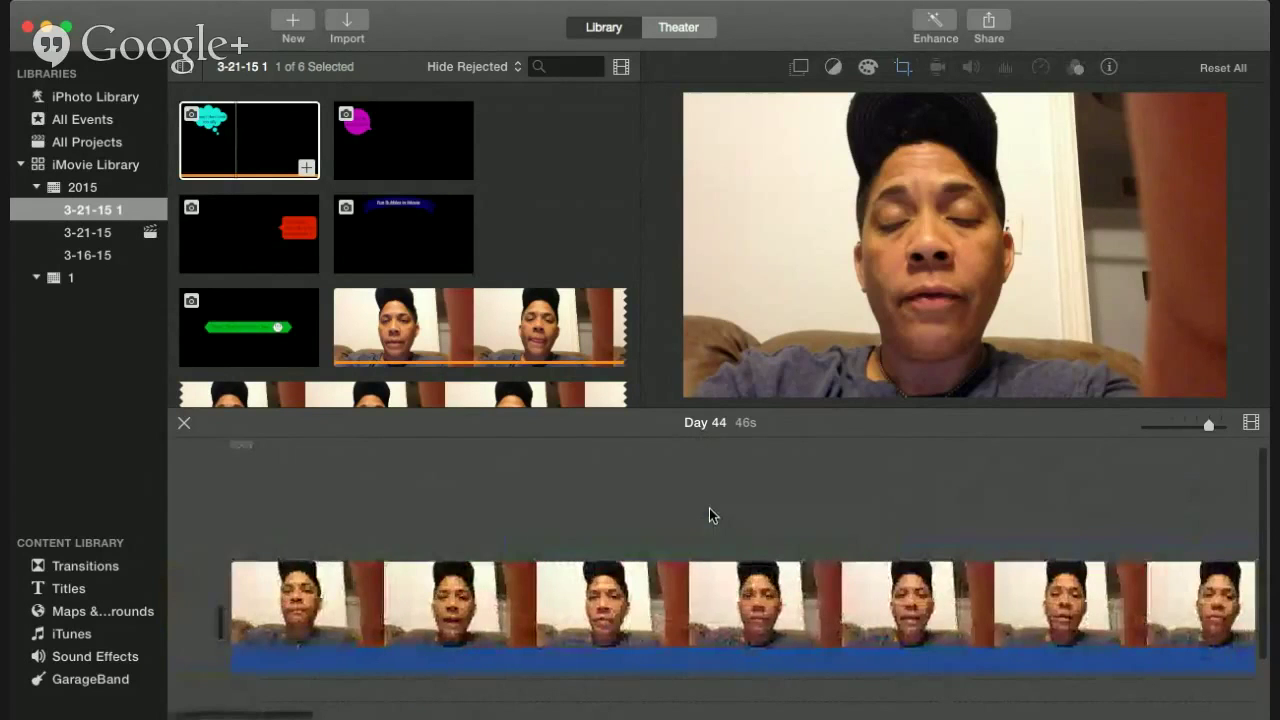
{"action": "left_click", "coordinate": [407, 240]}
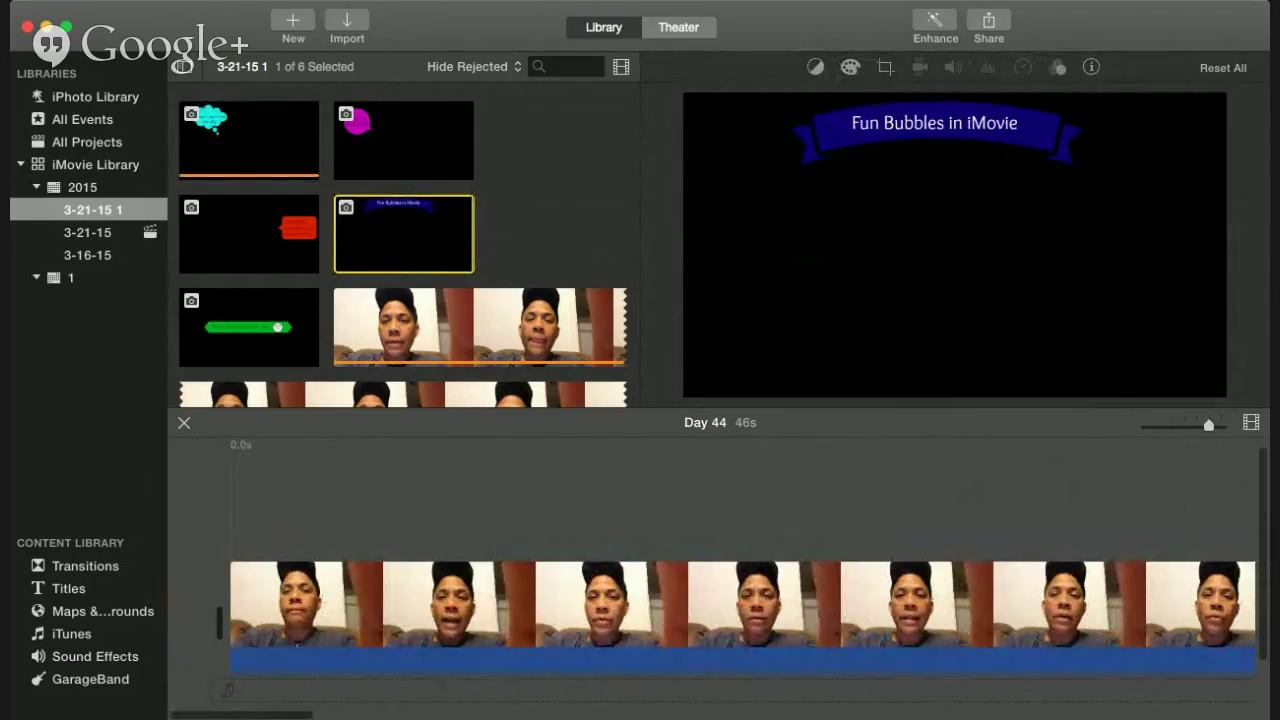
{"action": "left_click_drag", "start_coordinate": [440, 260], "coordinate": [236, 493]}
{"action": "left_click", "coordinate": [186, 486]}
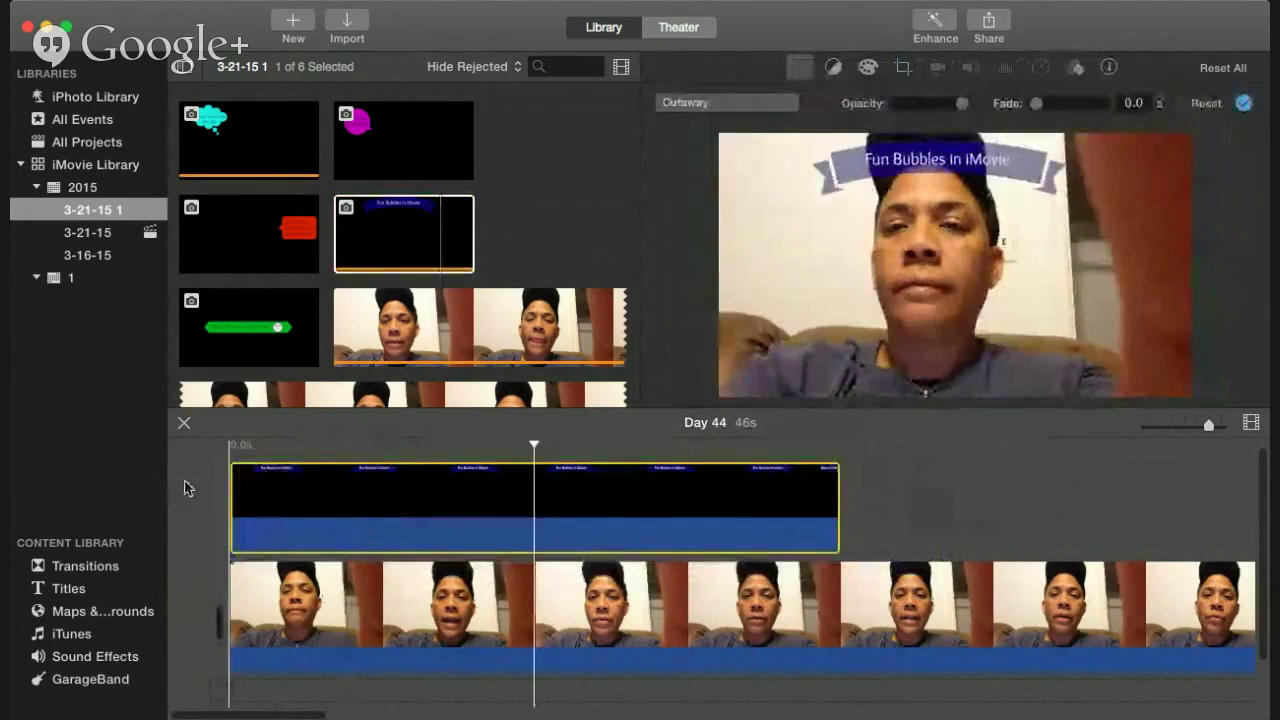
{"action": "left_click_drag", "start_coordinate": [300, 496], "coordinate": [577, 490]}
- Play the project from the beginning to check the timing of the blue "Fun Bubbles in iMovie" banner
{"action": "left_click", "coordinate": [217, 519]}
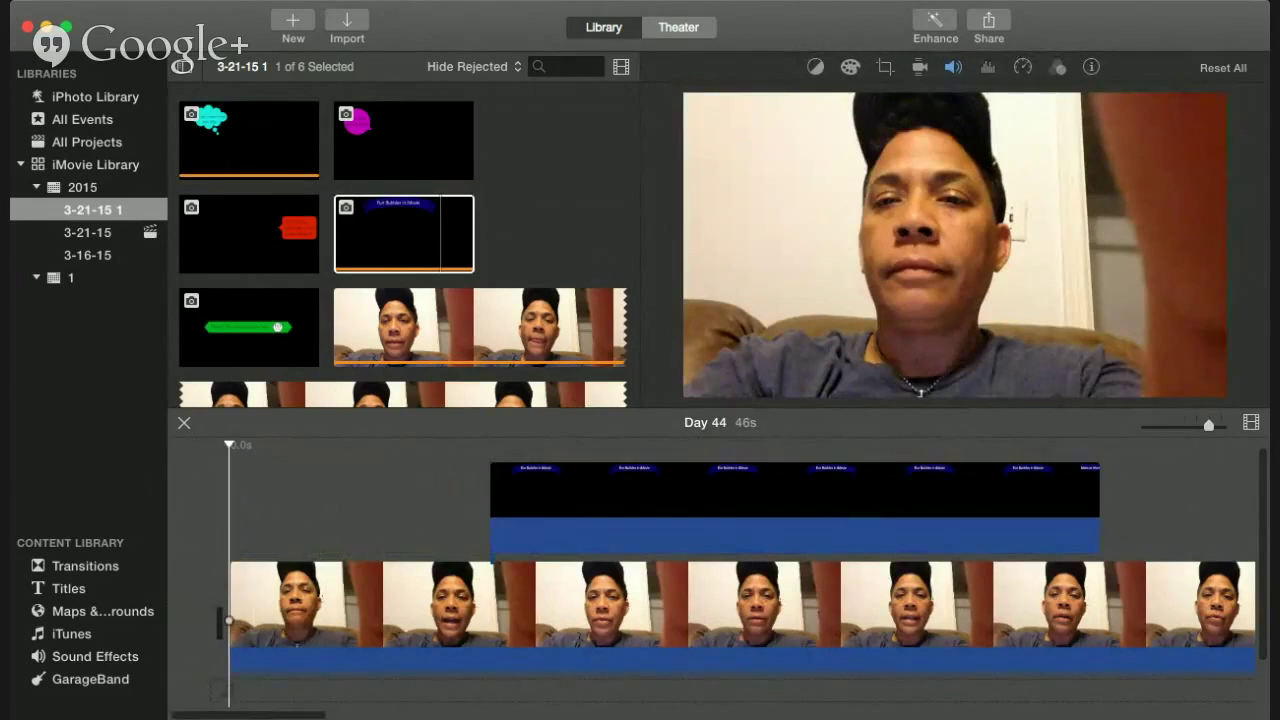
{"action": "key", "text": "space"}
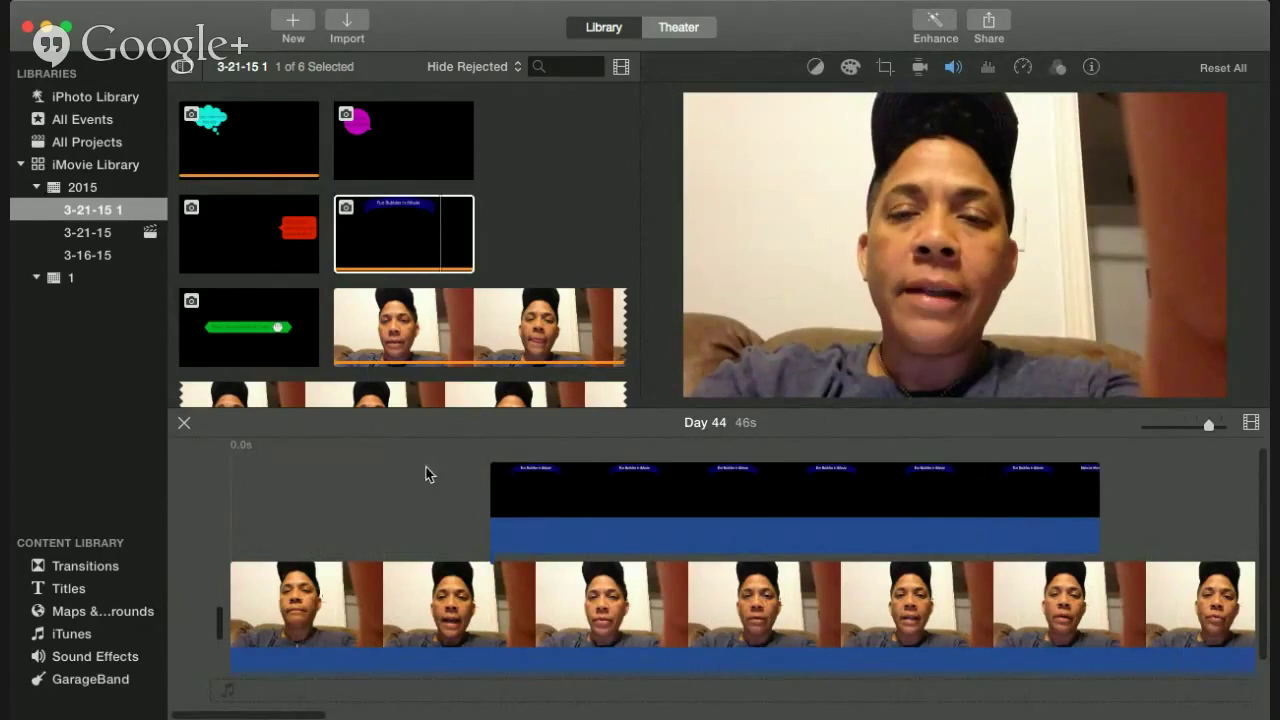
{"action": "left_click", "coordinate": [292, 492]}
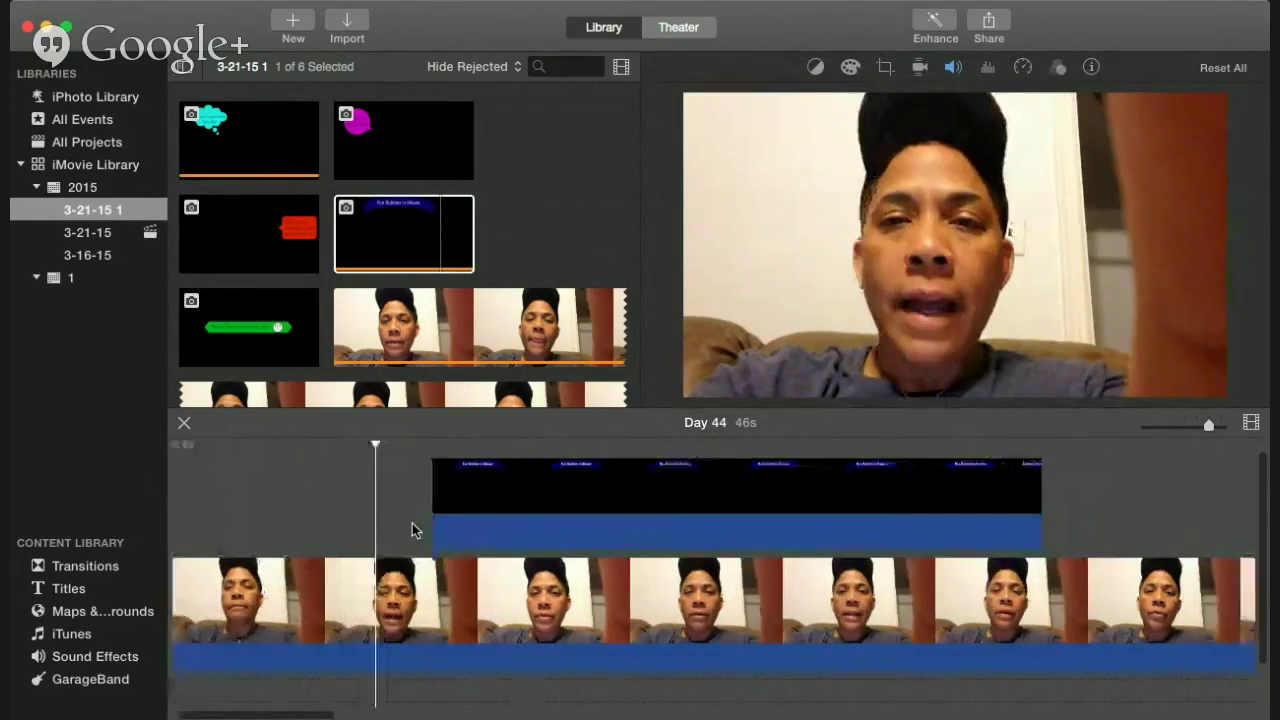
{"action": "scroll", "coordinate": [412, 523], "scroll_direction": "left", "scroll_amount": 2}
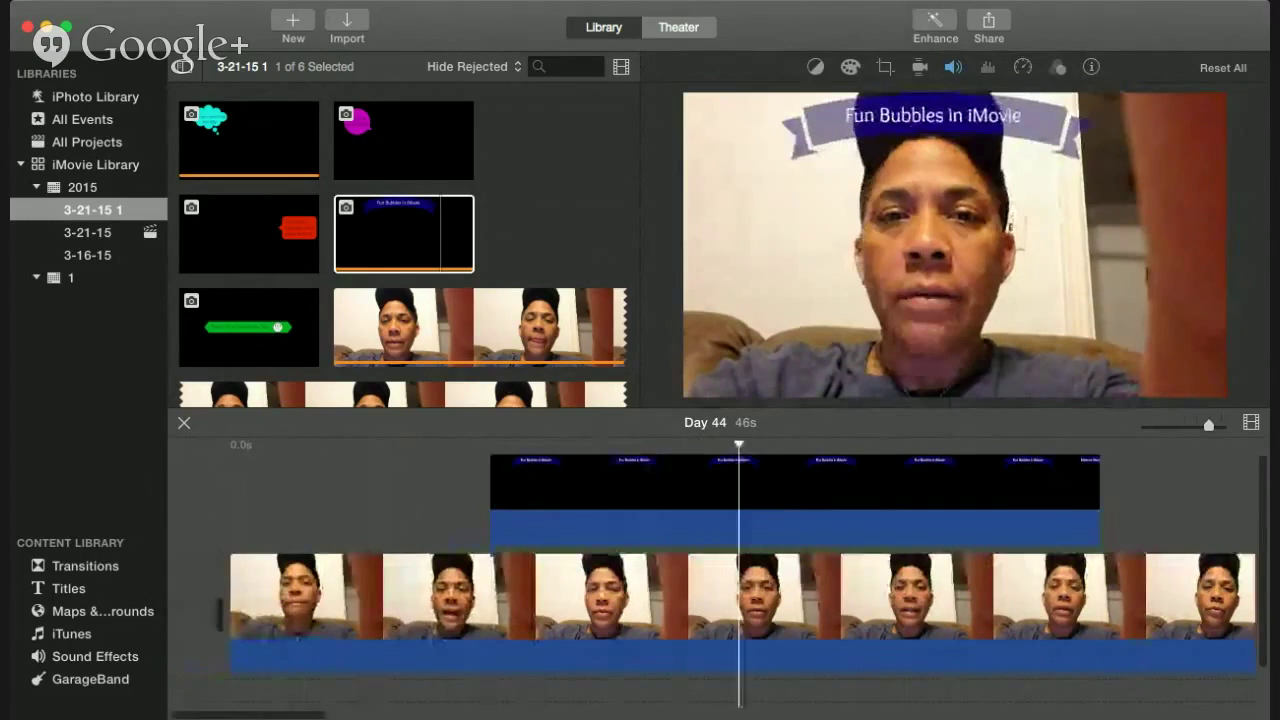
- Add the green "Deux" banner and overlay it shortly after the start of the main clip, covering the first part of the blue banner
{"action": "left_click", "coordinate": [274, 362]}
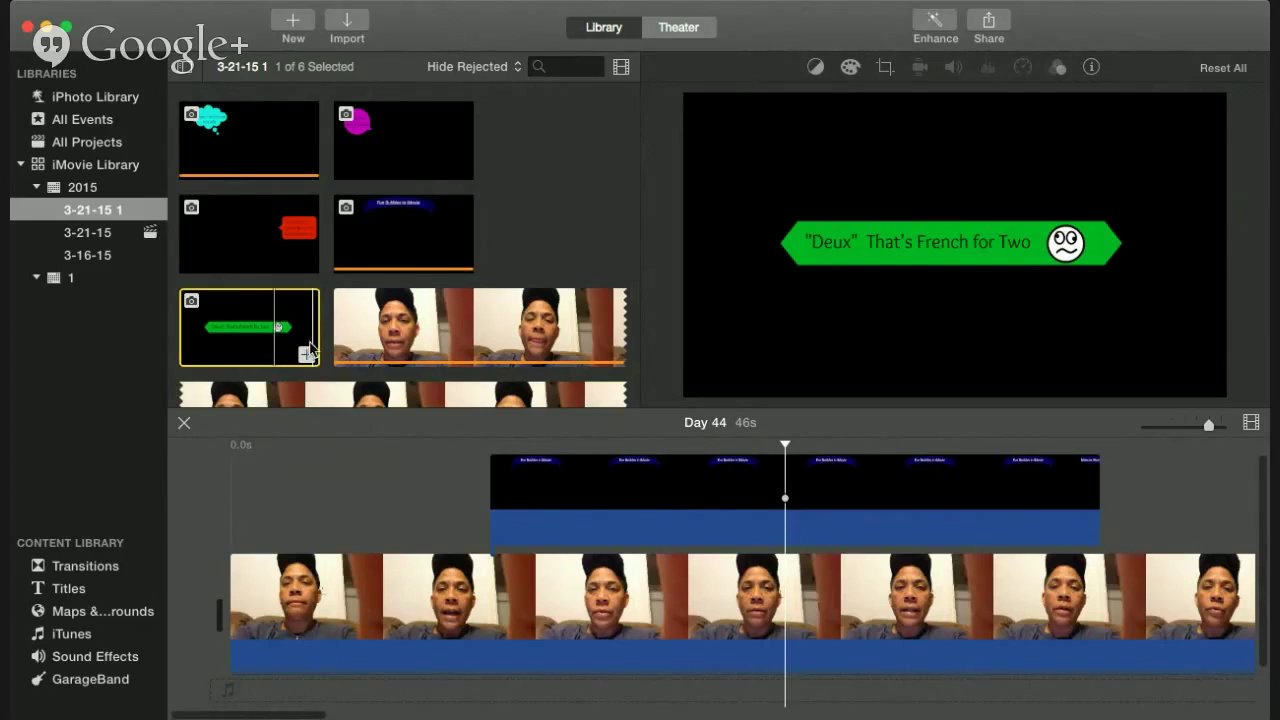
{"action": "left_click", "coordinate": [306, 354]}
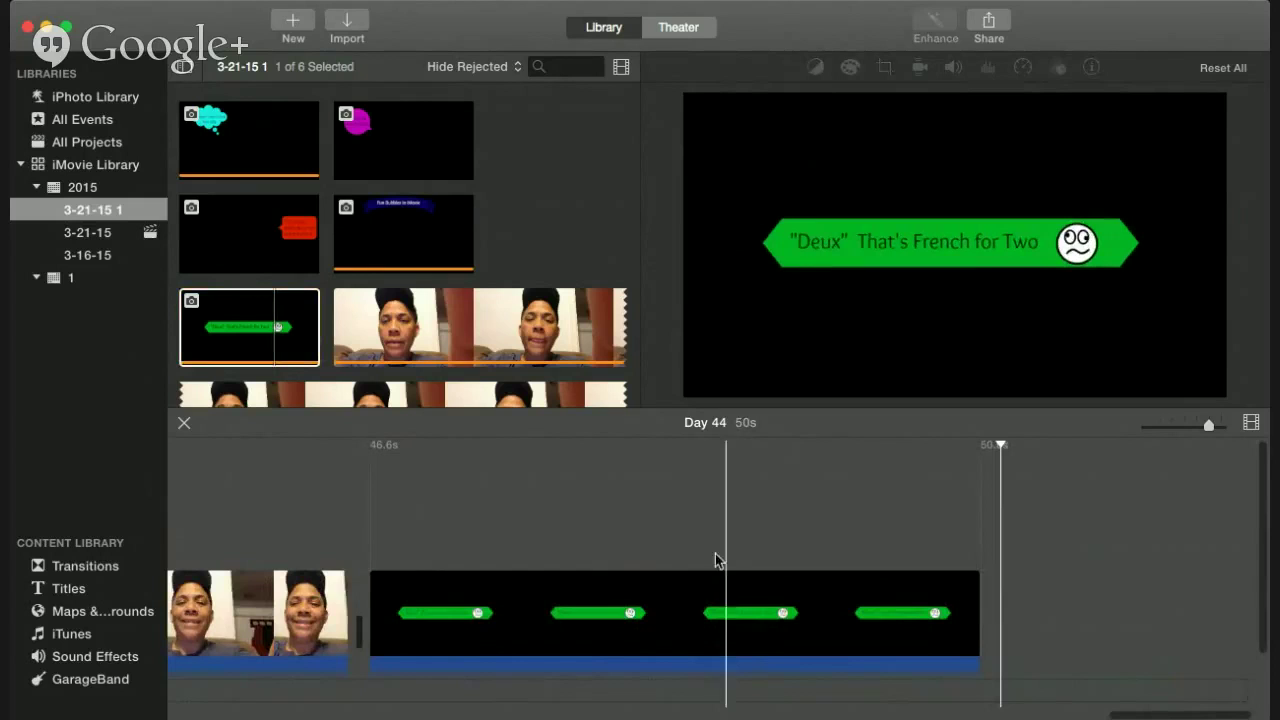
{"action": "left_click", "coordinate": [777, 589]}
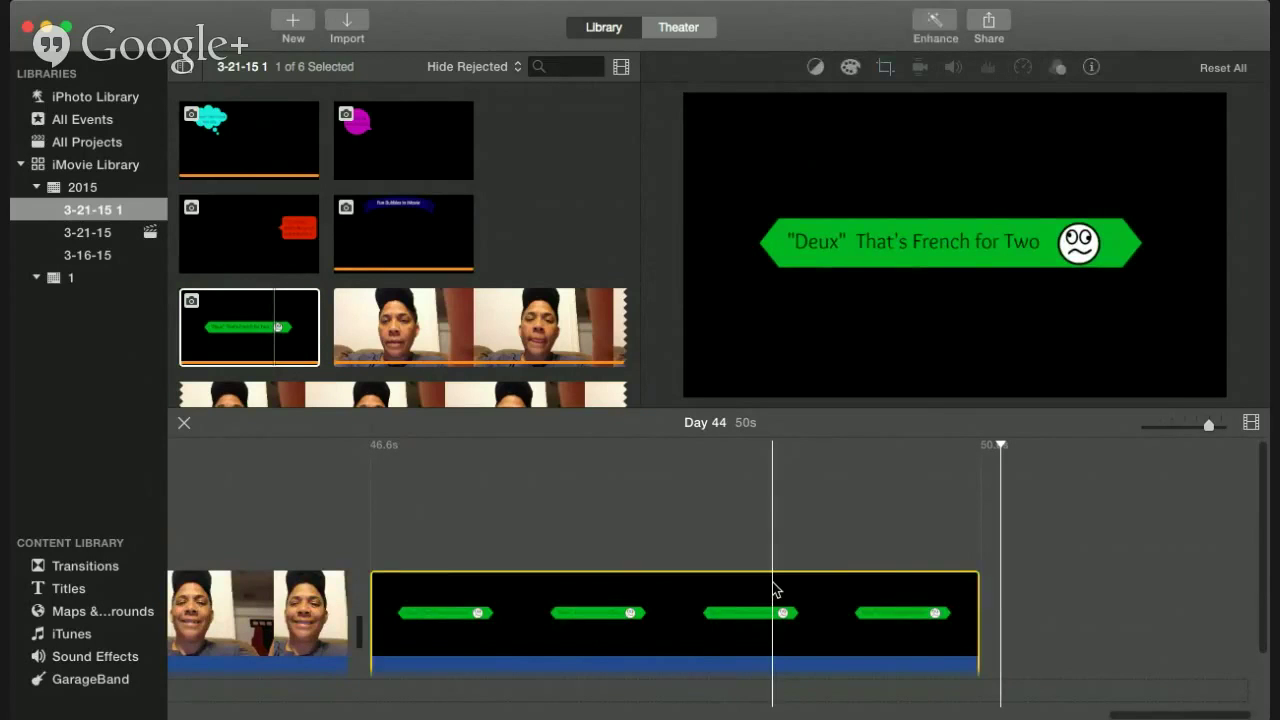
{"action": "mouse_move", "coordinate": [777, 589]}
{"action": "left_mouse_down"}
{"action": "mouse_move", "coordinate": [731, 589]}
{"action": "mouse_move", "coordinate": [795, 589]}
{"action": "left_mouse_up"}
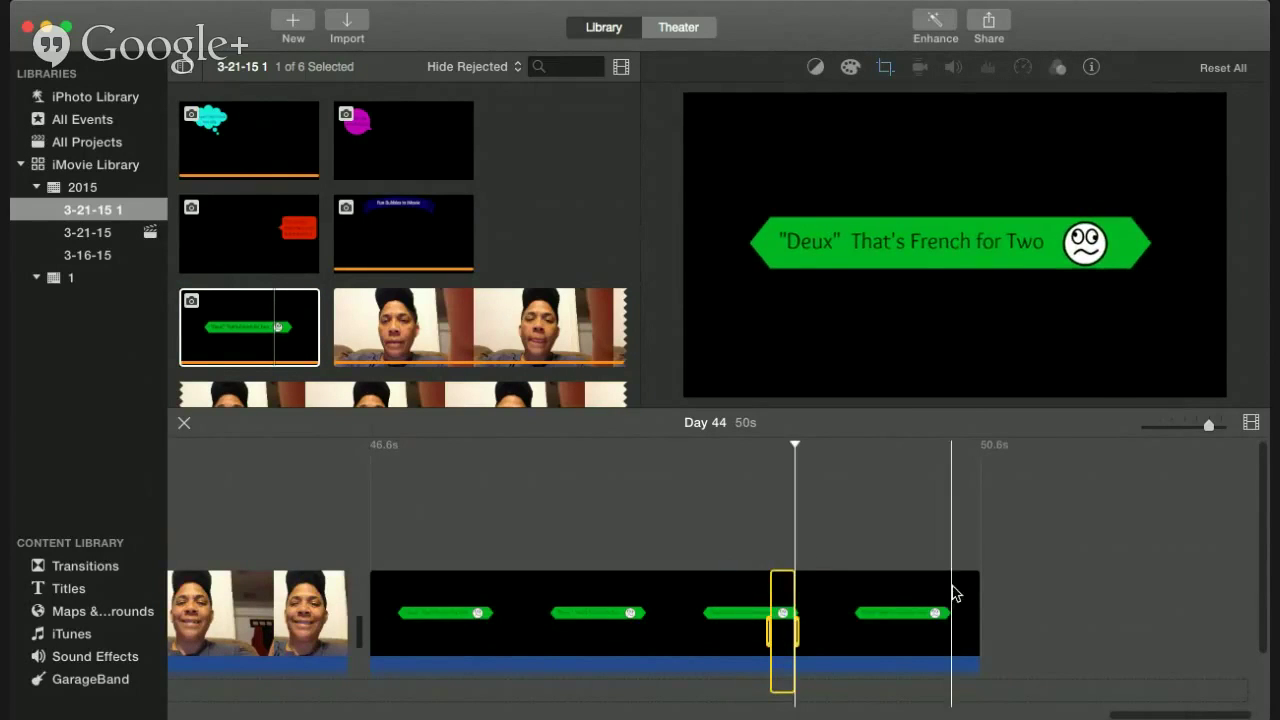
{"action": "left_click_drag", "start_coordinate": [1015, 663], "coordinate": [366, 553]}
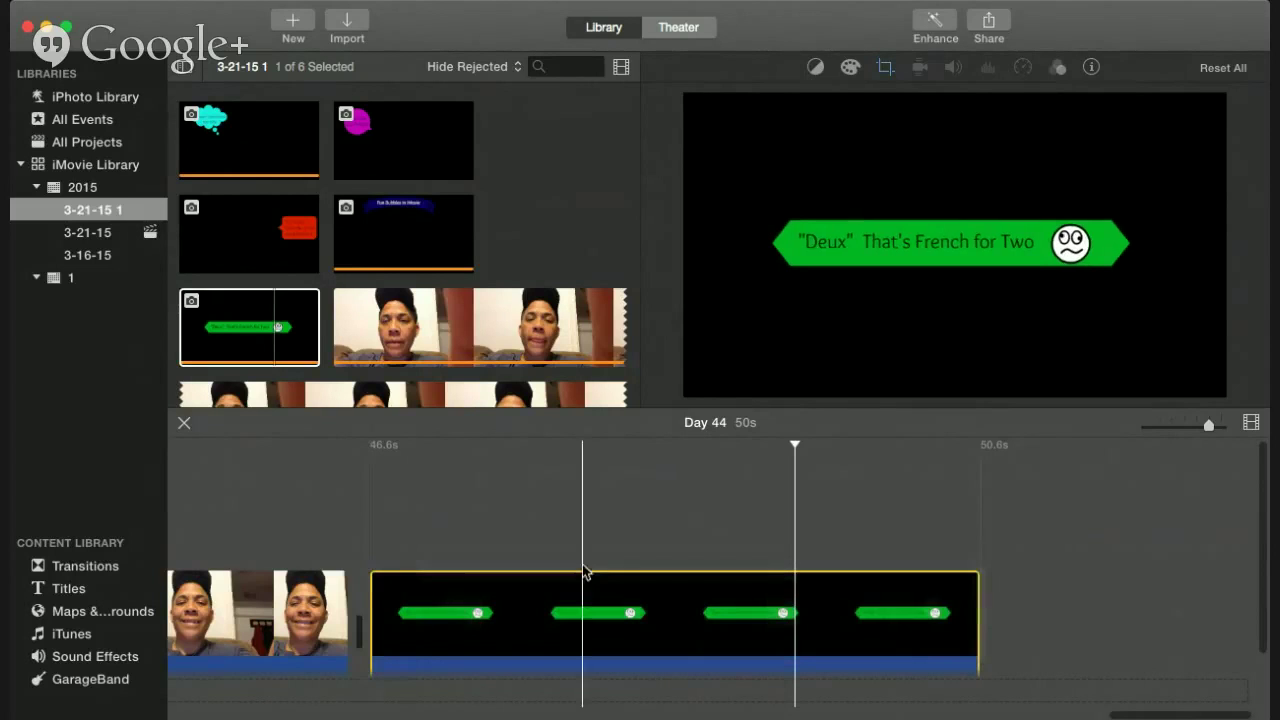
{"action": "left_click_drag", "start_coordinate": [645, 596], "coordinate": [157, 514]}
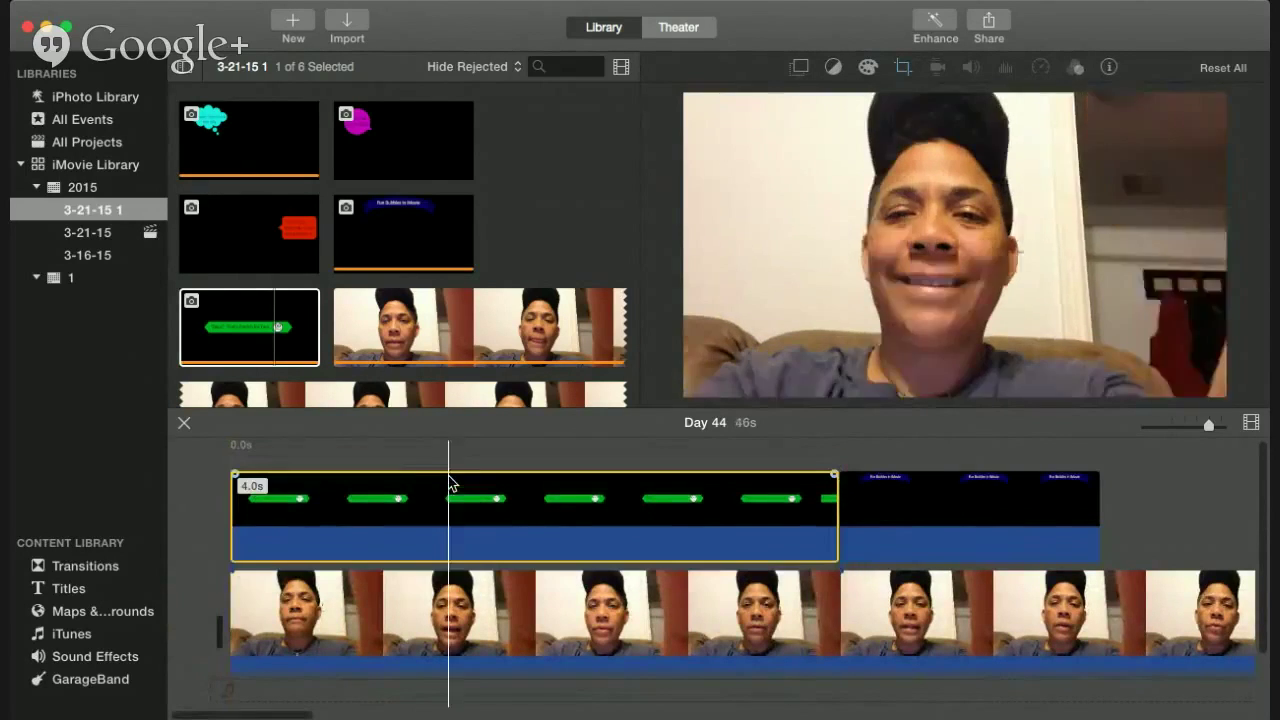
{"action": "left_click_drag", "start_coordinate": [402, 490], "coordinate": [551, 480]}
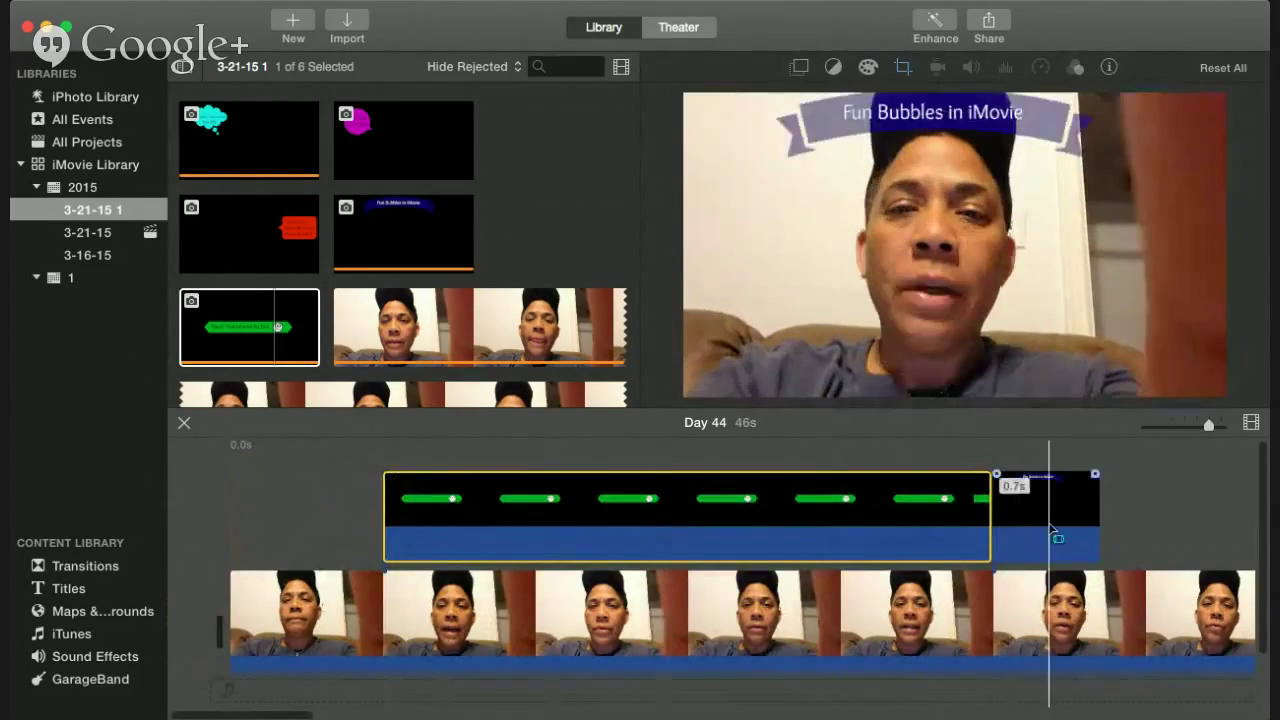
- Play the opening of the project to check how the green "Deux" banner and the blue banner follow each other
{"action": "left_click", "coordinate": [213, 518]}
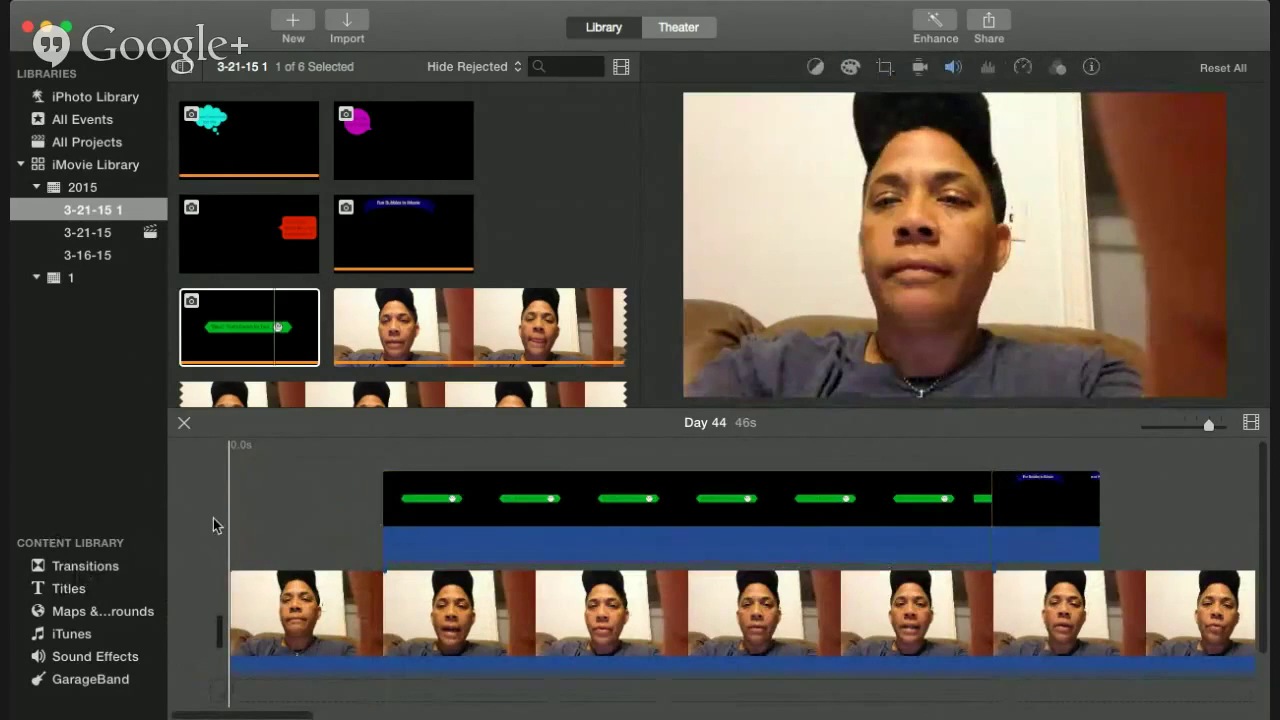
{"action": "key", "text": "space"}
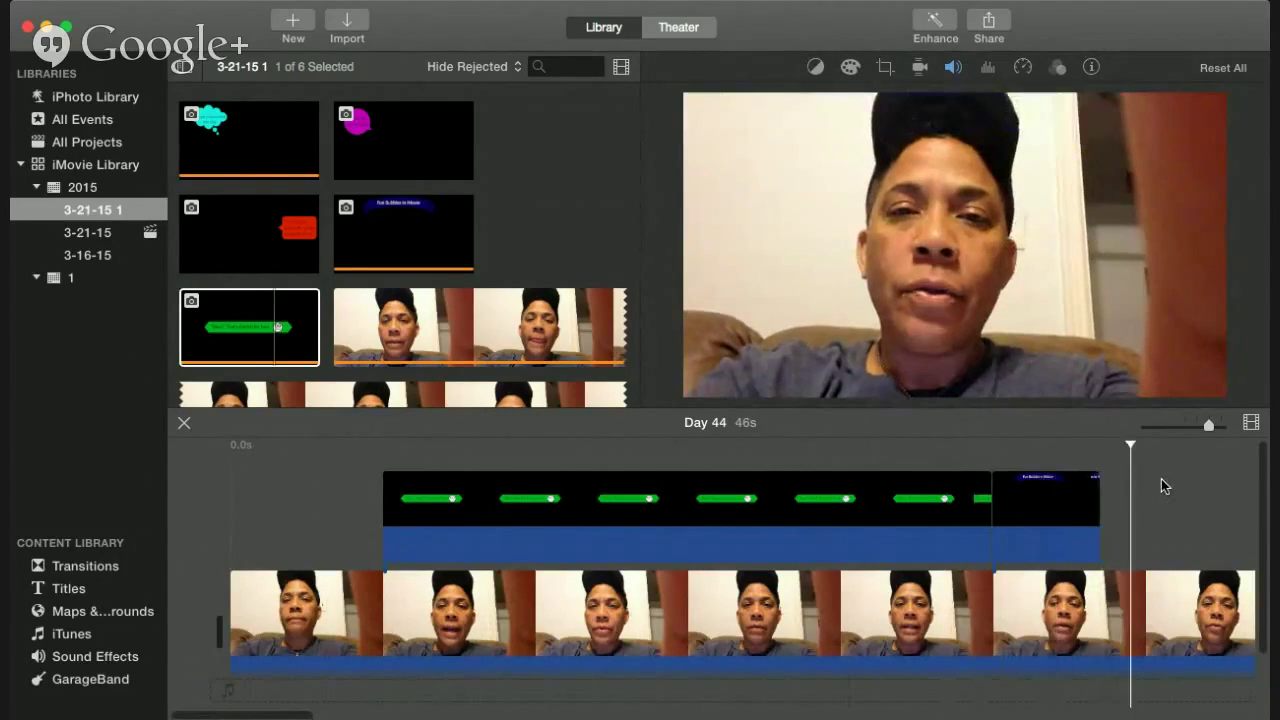
{"action": "left_click", "coordinate": [1049, 522]}
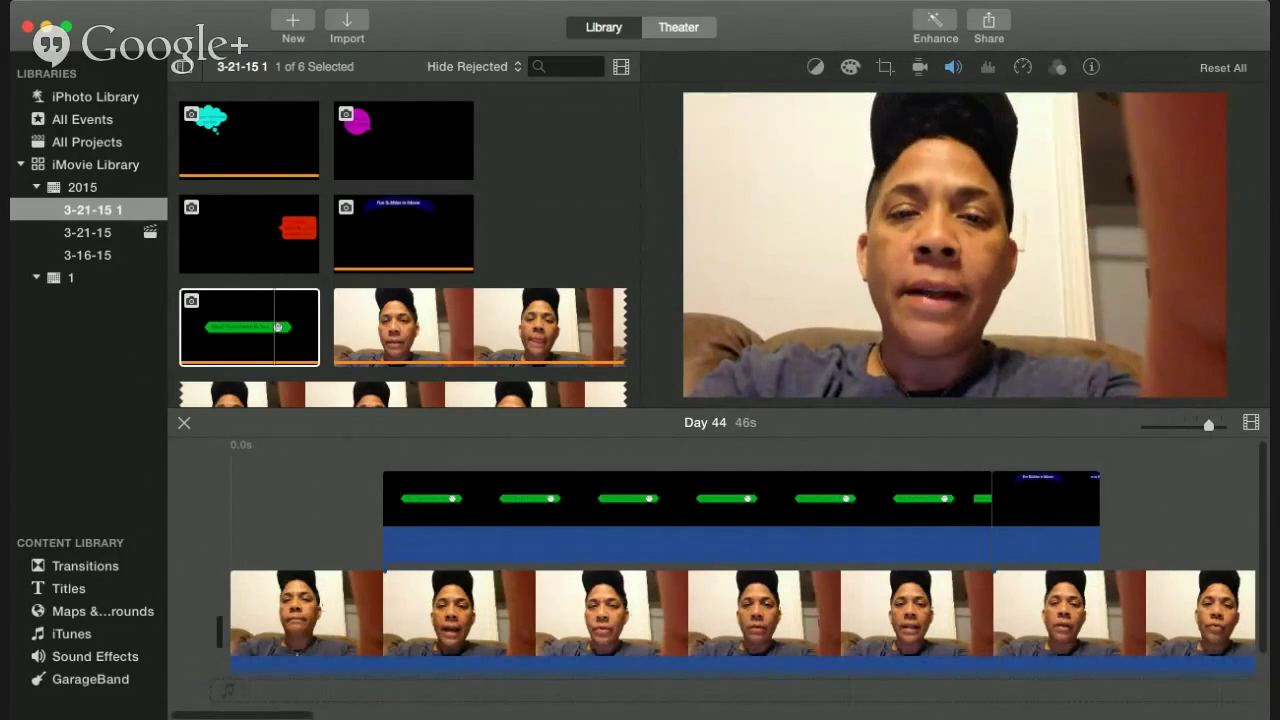
{"action": "scroll", "coordinate": [673, 473], "scroll_direction": "right", "scroll_amount": 10}
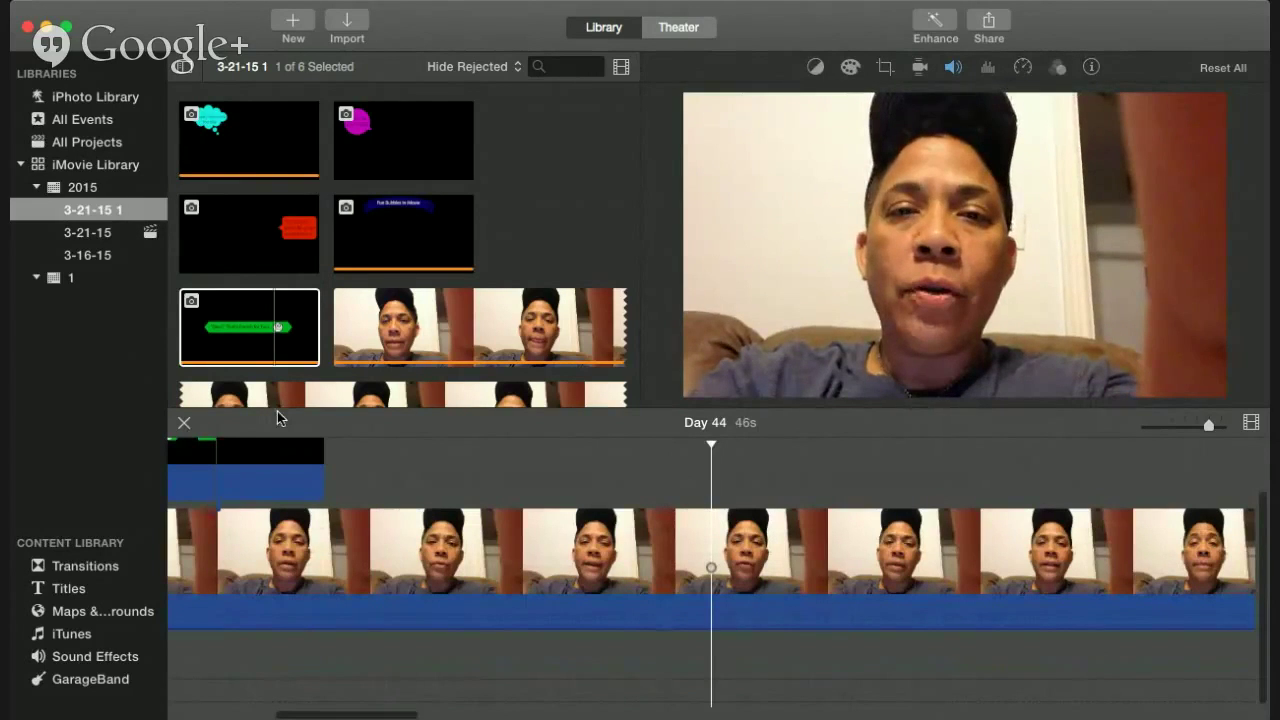
- Move the short blue "Fun Bubbles in iMovie" banner from behind the green banner to the very start of the project
{"action": "scroll", "coordinate": [450, 500], "scroll_direction": "left", "scroll_amount": 5}
{"action": "scroll", "coordinate": [450, 500], "scroll_direction": "left", "scroll_amount": 2}
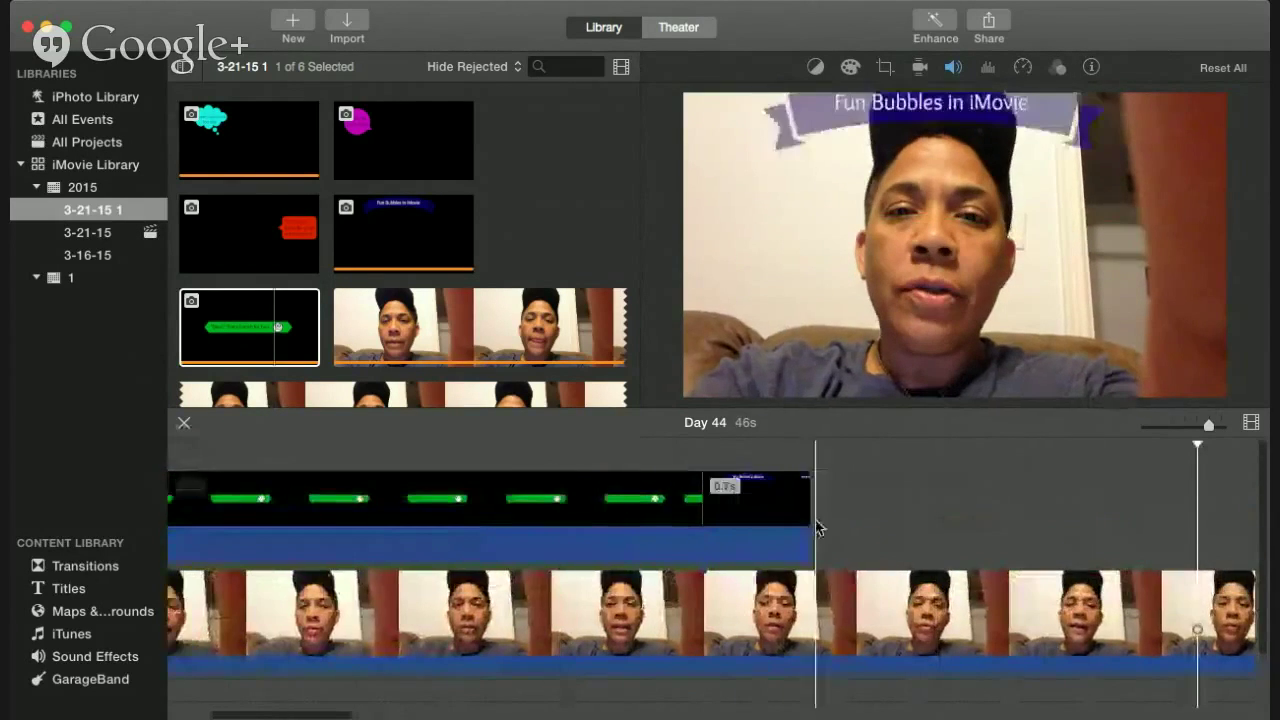
{"action": "left_click", "coordinate": [768, 512]}
{"action": "left_click", "coordinate": [790, 515]}
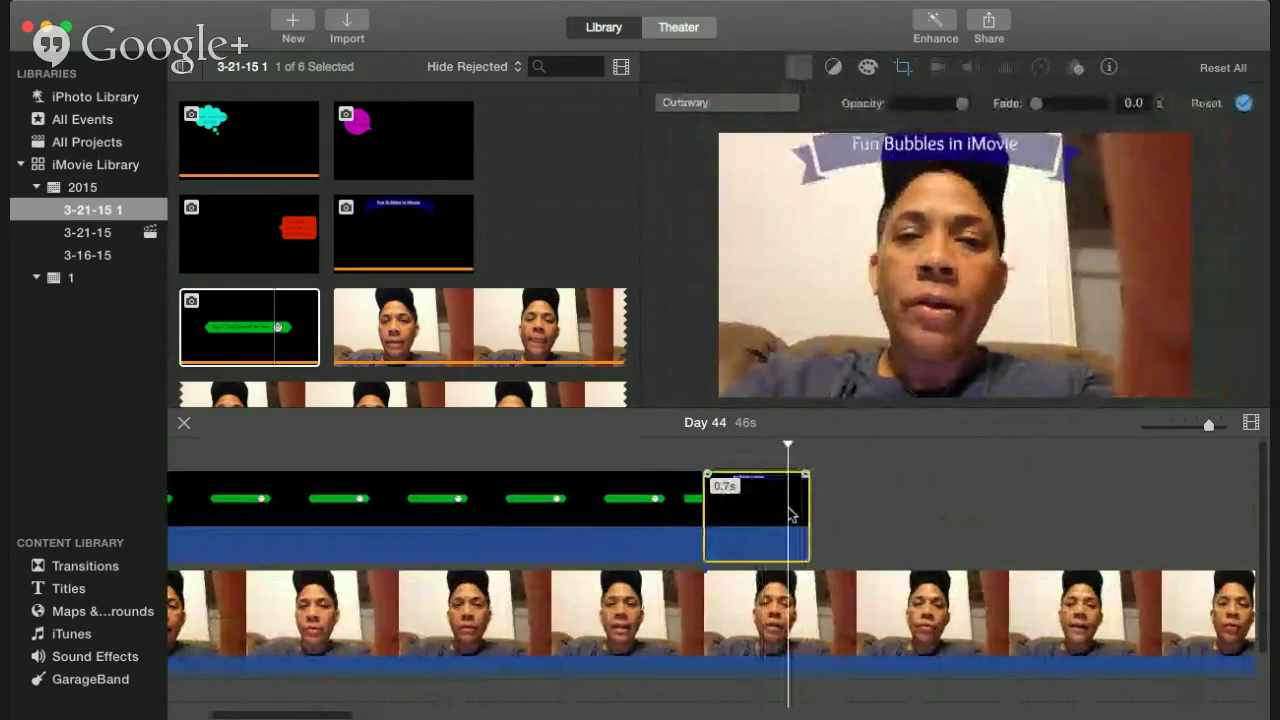
{"action": "left_click_drag", "start_coordinate": [790, 515], "coordinate": [447, 508]}
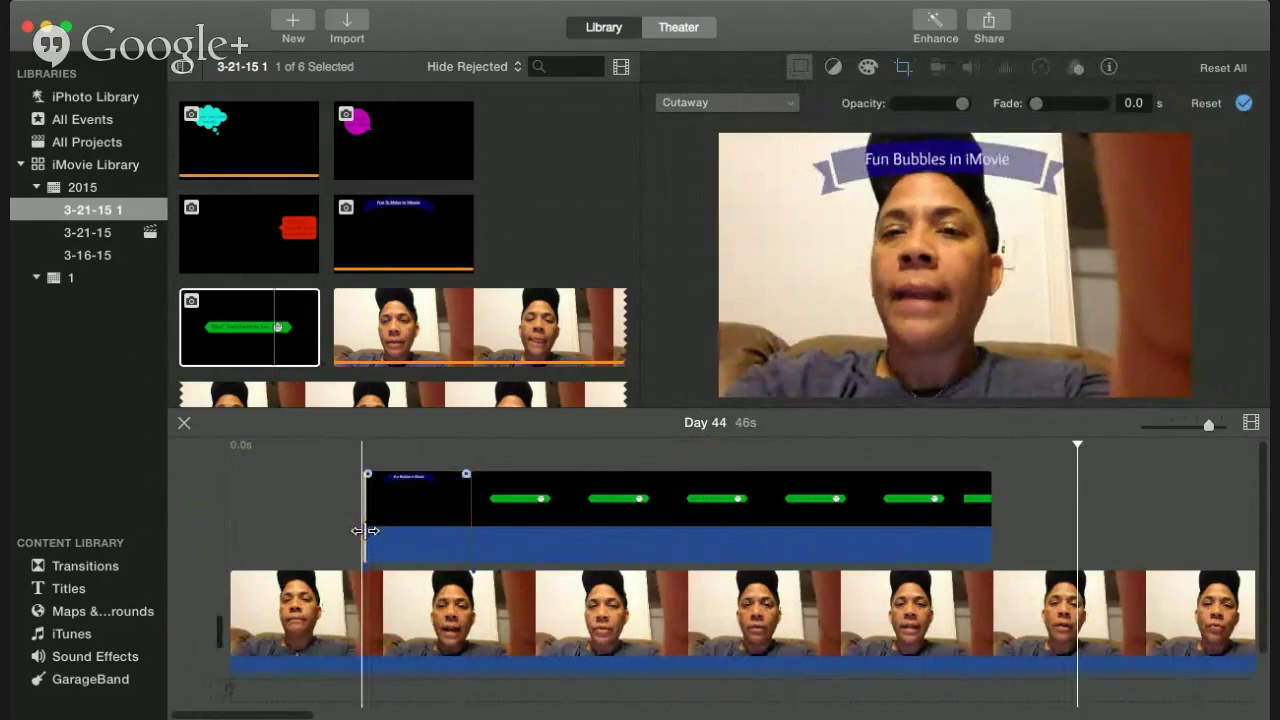
{"action": "left_click_drag", "start_coordinate": [346, 531], "coordinate": [376, 530]}
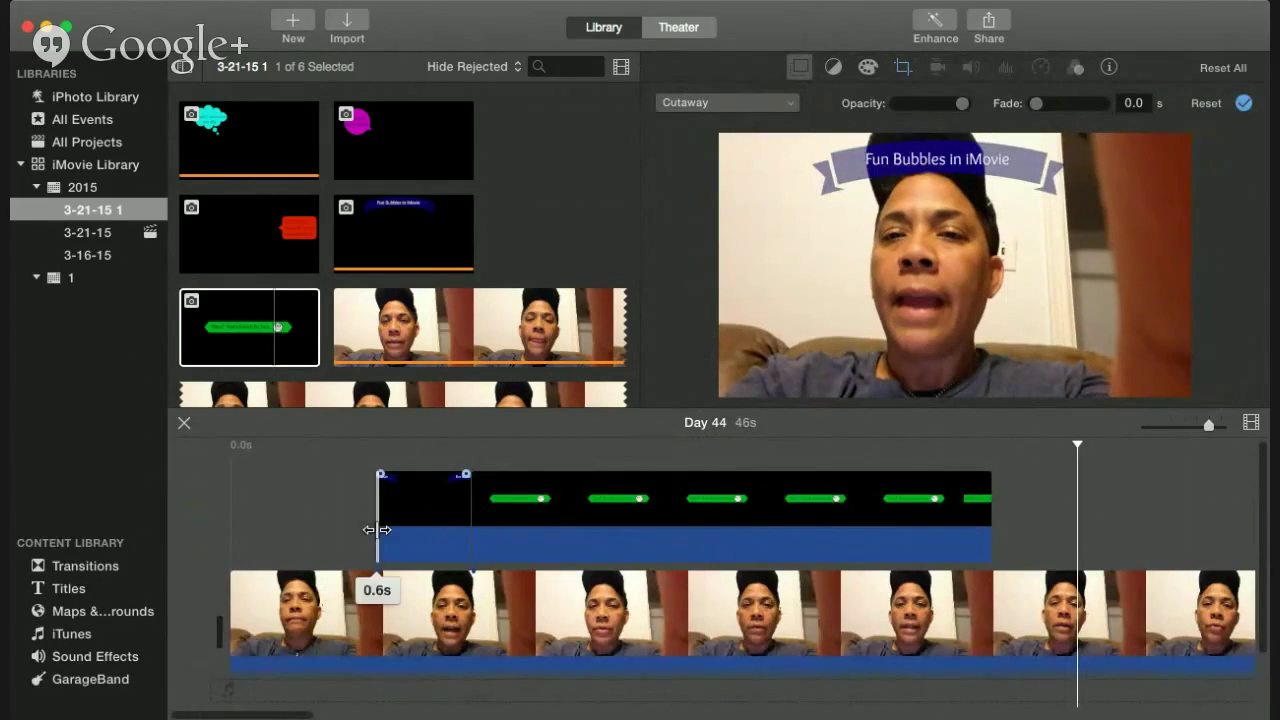
{"action": "left_click_drag", "start_coordinate": [425, 530], "coordinate": [294, 531]}
{"action": "left_click", "coordinate": [414, 537]}
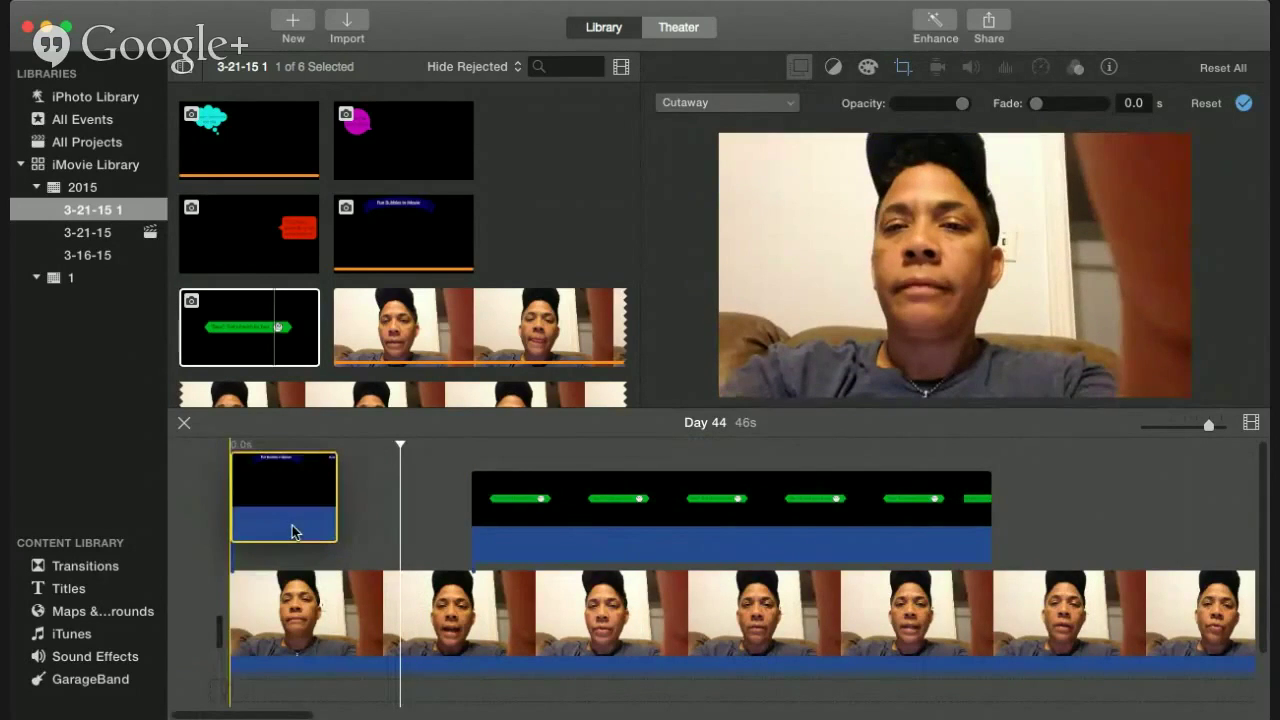
{"action": "left_click", "coordinate": [422, 528]}
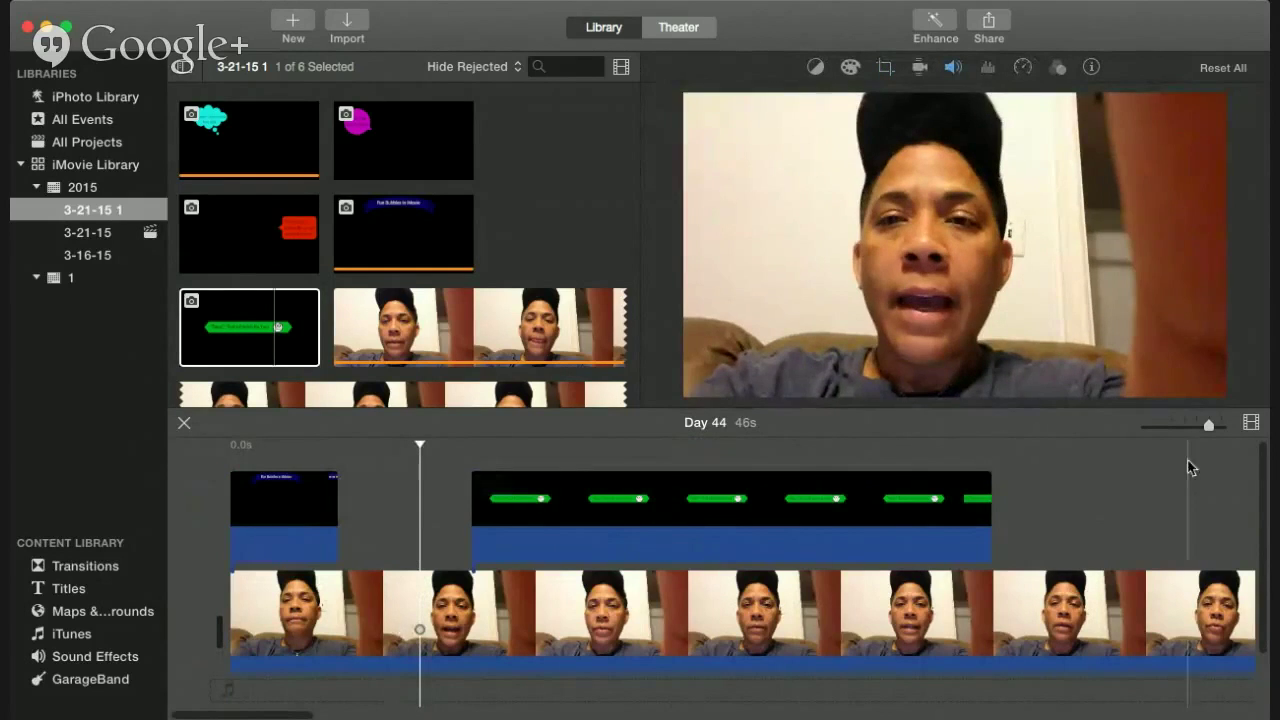
- Overlay the red "This bubble looks like a hot water bottle :)" bubble ahead of the cyan thought bubble and play that section
{"action": "scroll", "coordinate": [1068, 446], "scroll_direction": "right", "scroll_amount": 10}
{"action": "scroll", "coordinate": [1068, 446], "scroll_direction": "right", "scroll_amount": 10}
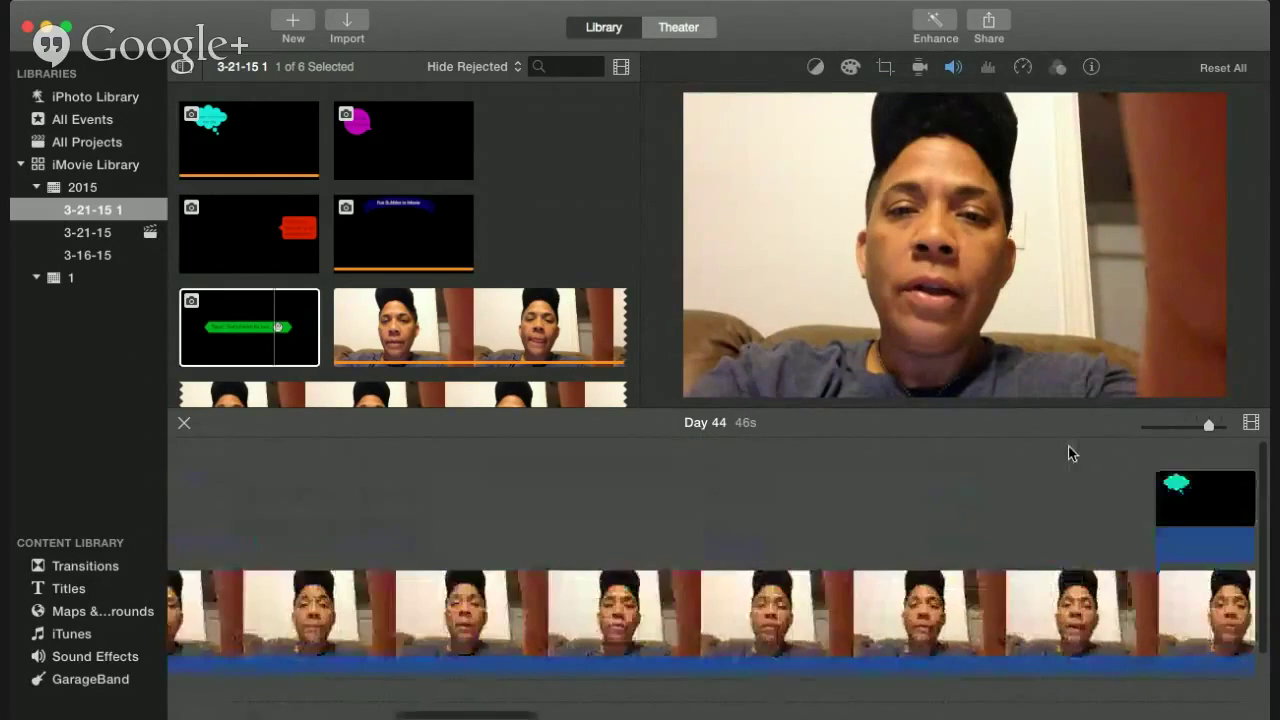
{"action": "scroll", "coordinate": [765, 495], "scroll_direction": "left", "scroll_amount": 8}
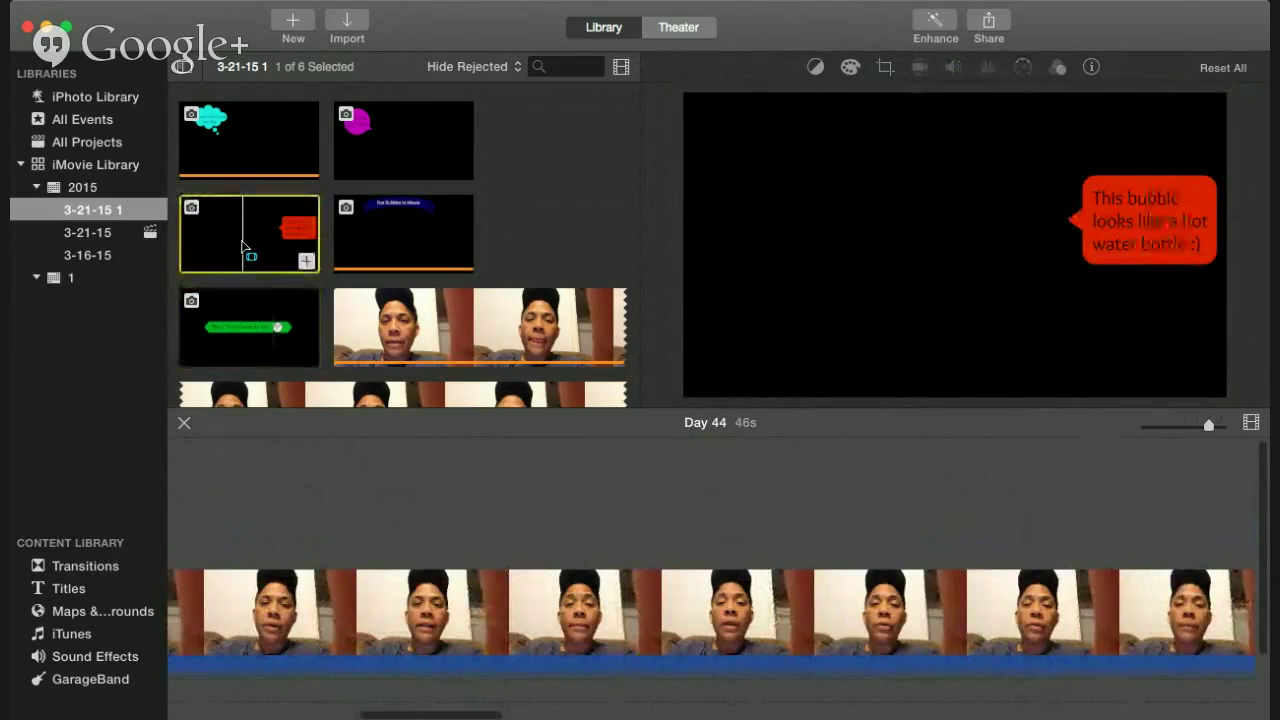
{"action": "left_click_drag", "start_coordinate": [259, 233], "coordinate": [509, 500]}
{"action": "left_click_drag", "start_coordinate": [510, 500], "coordinate": [506, 498]}
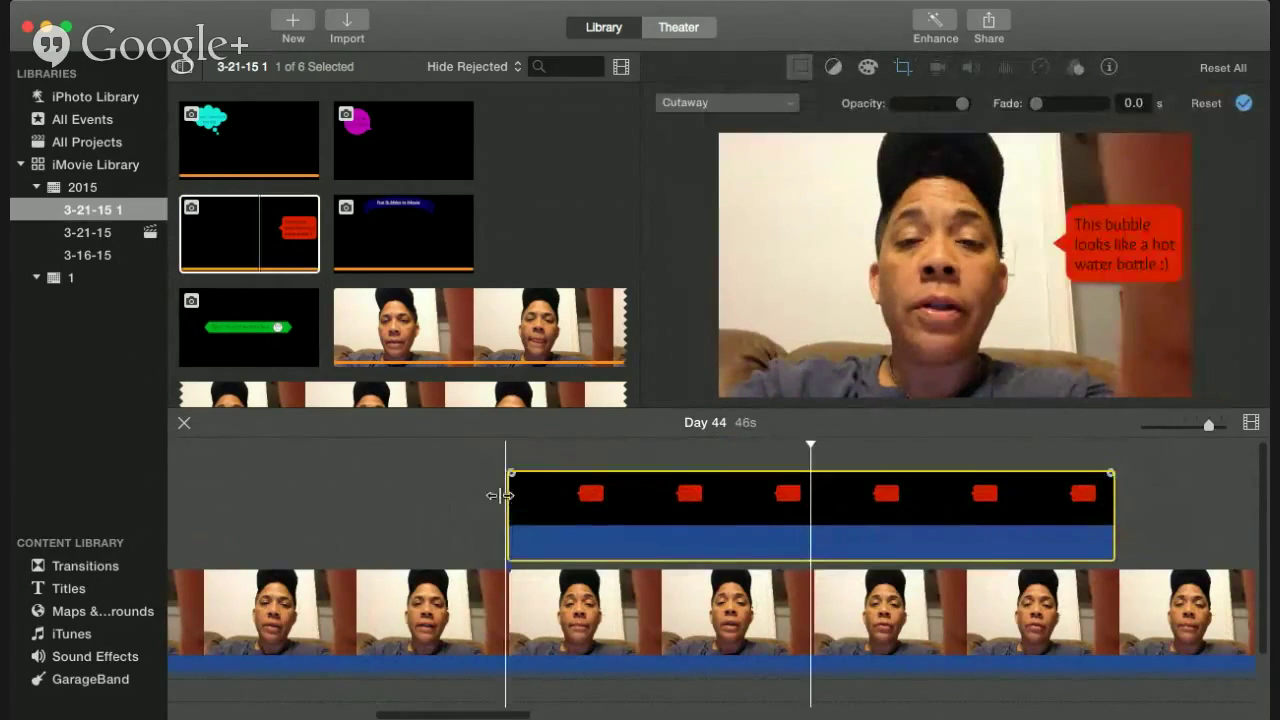
{"action": "left_click", "coordinate": [477, 505]}
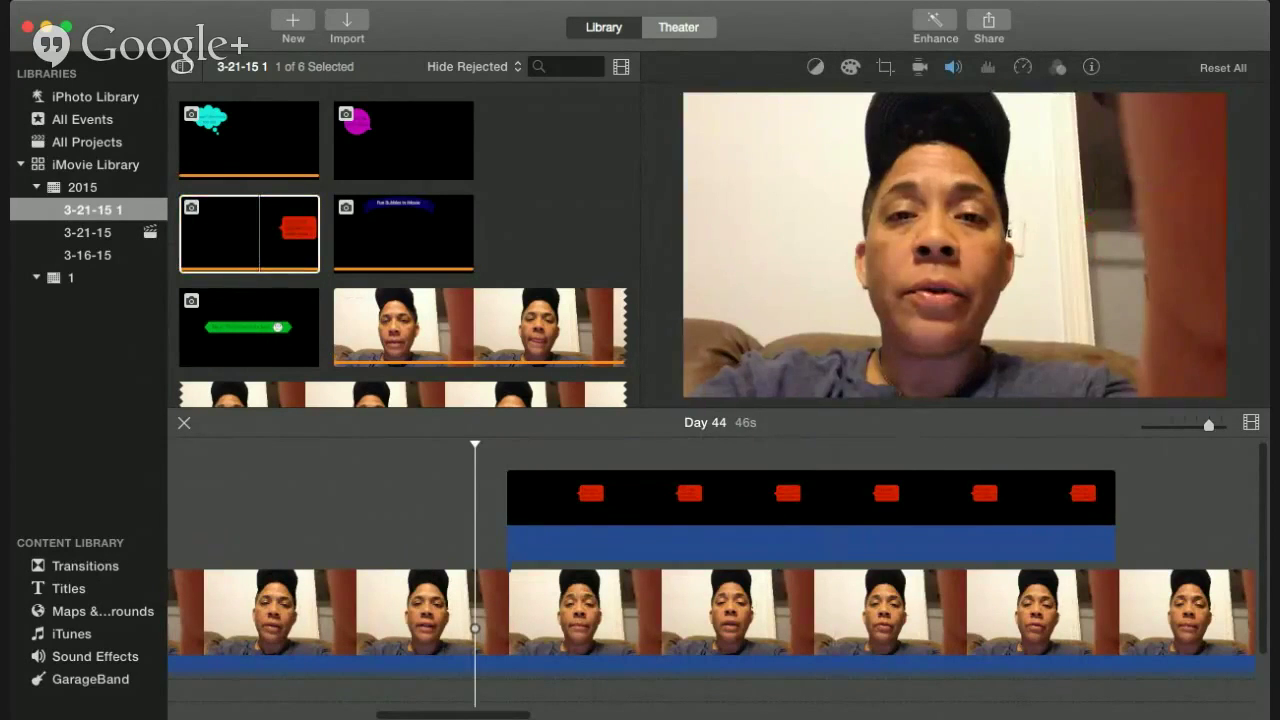
{"action": "key", "text": "space"}
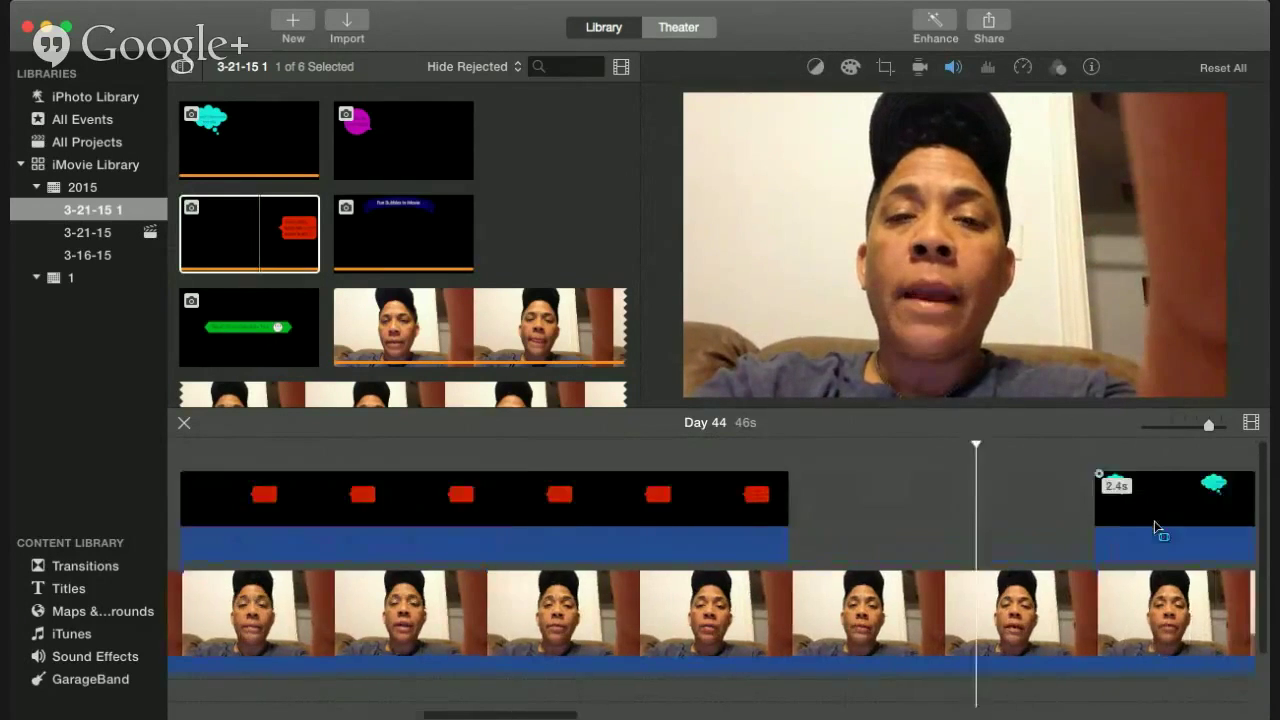
- Overlay the purple "I hope this was helpful" bubble above the main clip, some way after the cyan thought bubble
{"action": "left_click", "coordinate": [436, 138]}
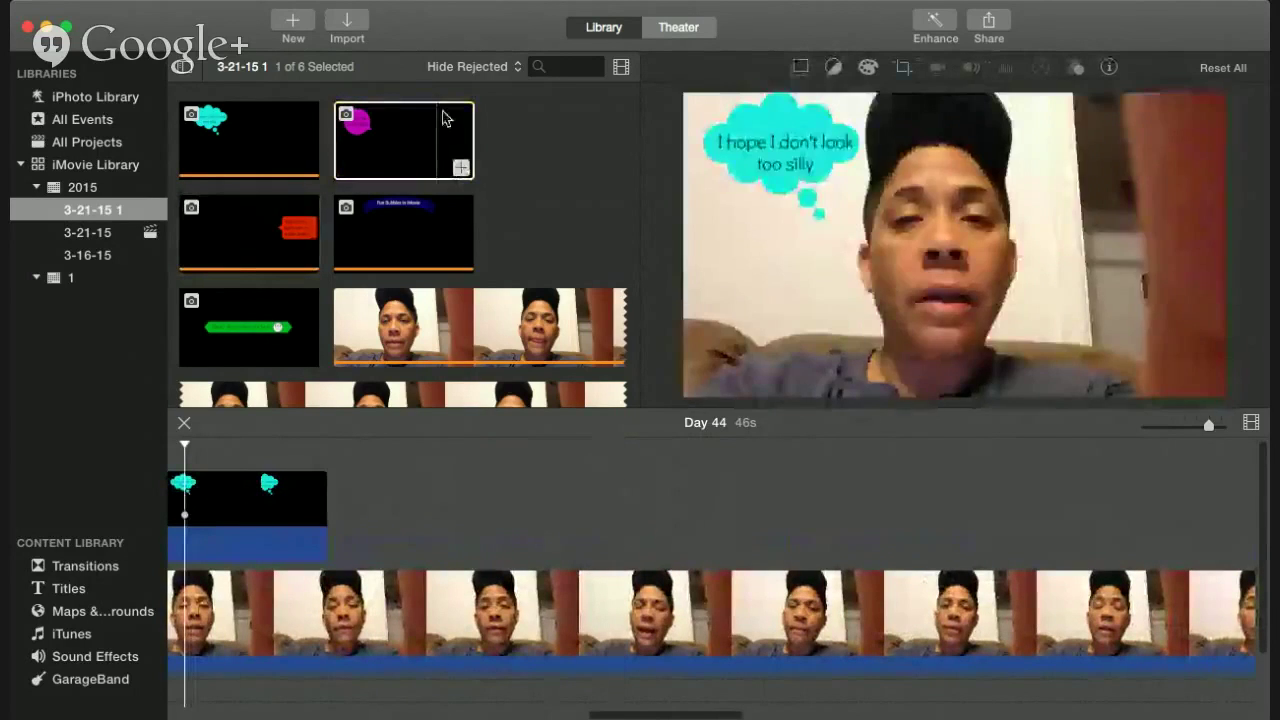
{"action": "left_click", "coordinate": [425, 145]}
{"action": "left_click_drag", "start_coordinate": [425, 145], "coordinate": [883, 506]}
{"action": "scroll", "coordinate": [680, 514], "scroll_direction": "right", "scroll_amount": 5}
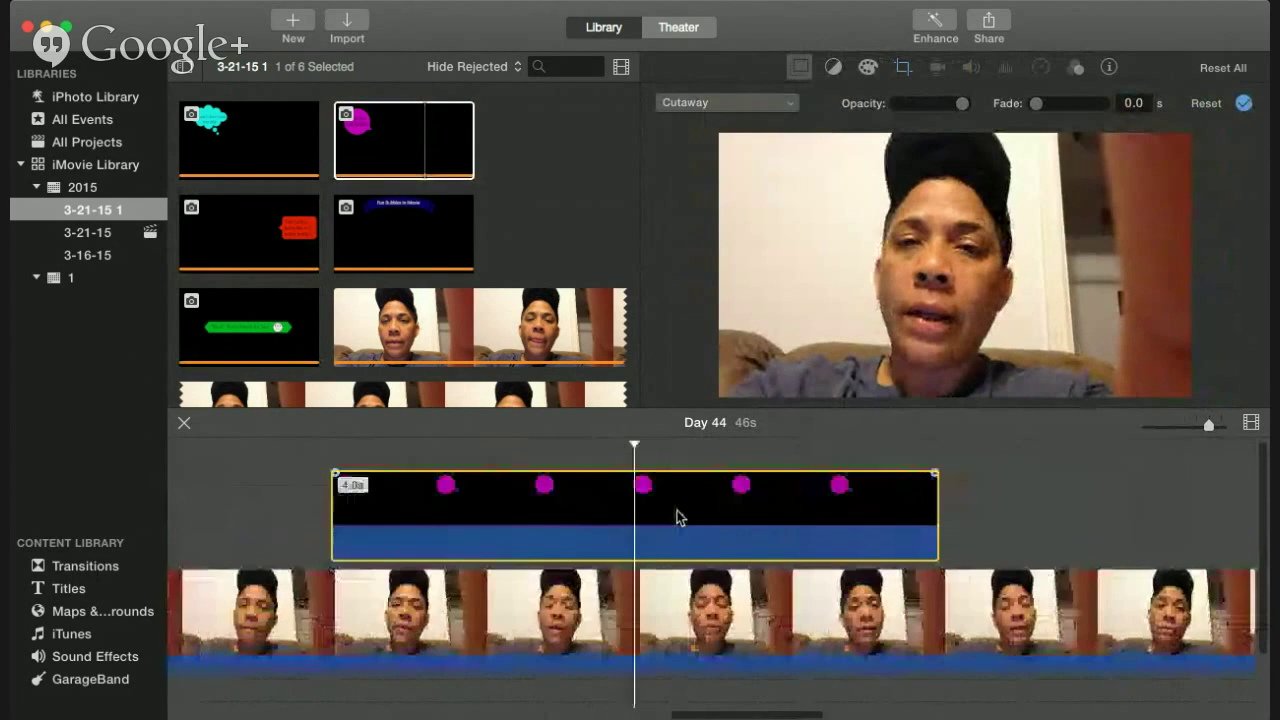
- Extend the end of the purple "I hope this was helpful" bubble beyond the end of the main clip
{"action": "left_click_drag", "start_coordinate": [925, 509], "coordinate": [1151, 509]}
{"action": "scroll", "coordinate": [1151, 509], "scroll_direction": "right", "scroll_amount": 5}
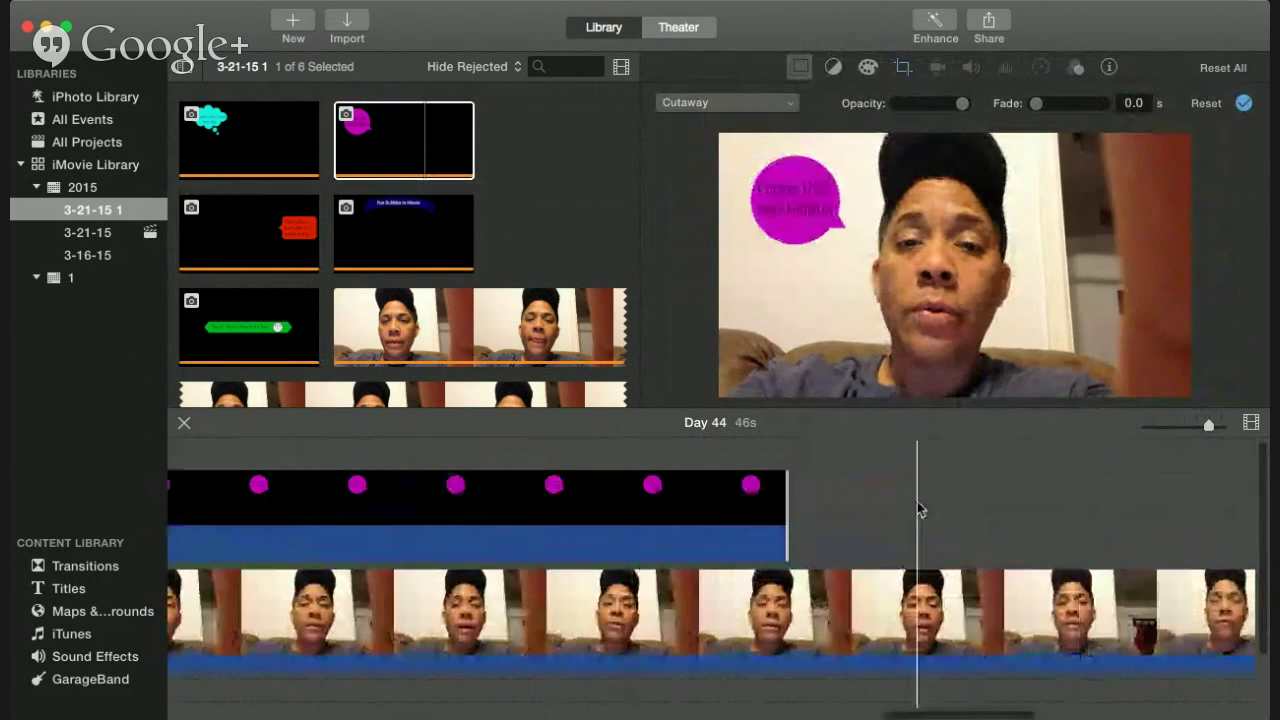
{"action": "scroll", "coordinate": [918, 510], "scroll_direction": "right", "scroll_amount": 2}
{"action": "left_click", "coordinate": [533, 488]}
{"action": "left_click_drag", "start_coordinate": [533, 488], "coordinate": [555, 473]}
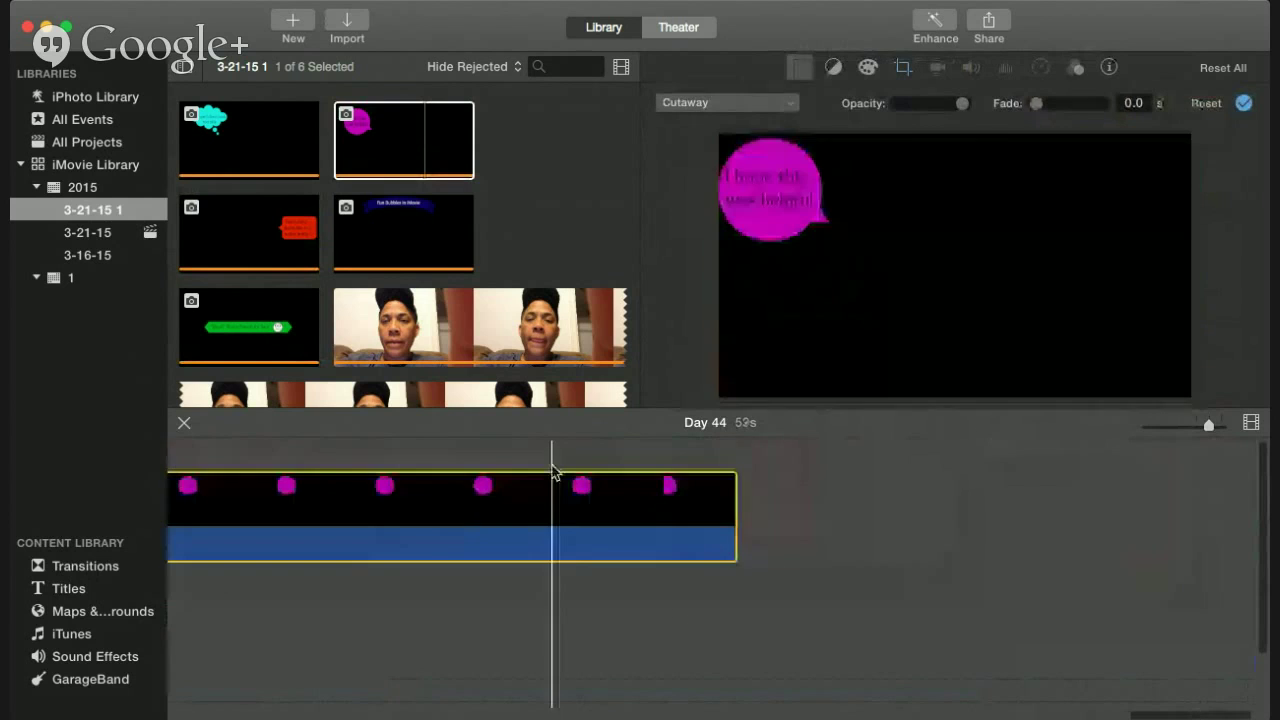
- Shift the purple bubble toward the end of the video, trim it to end with the main clip and adjust its start
{"action": "scroll", "coordinate": [806, 549], "scroll_direction": "left", "scroll_amount": 10}
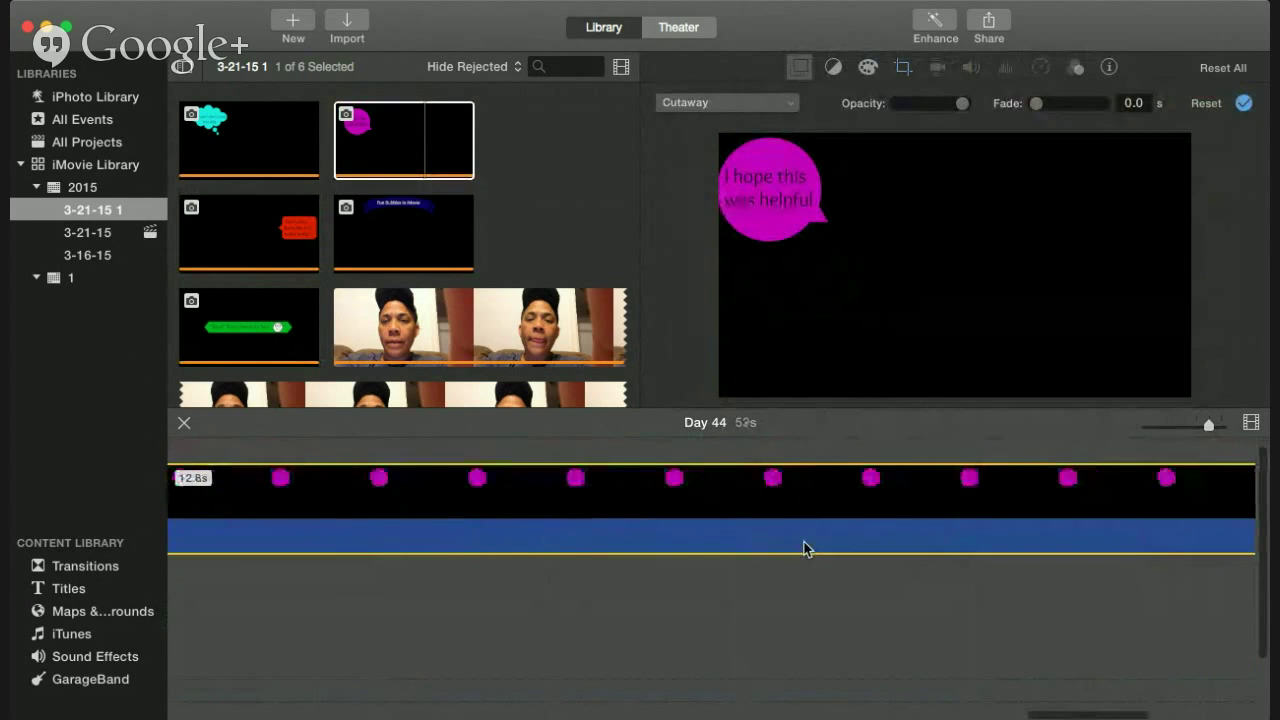
{"action": "scroll", "coordinate": [806, 549], "scroll_direction": "left", "scroll_amount": 5}
{"action": "left_click_drag", "start_coordinate": [752, 498], "coordinate": [609, 489]}
{"action": "scroll", "coordinate": [529, 543], "scroll_direction": "right", "scroll_amount": 10}
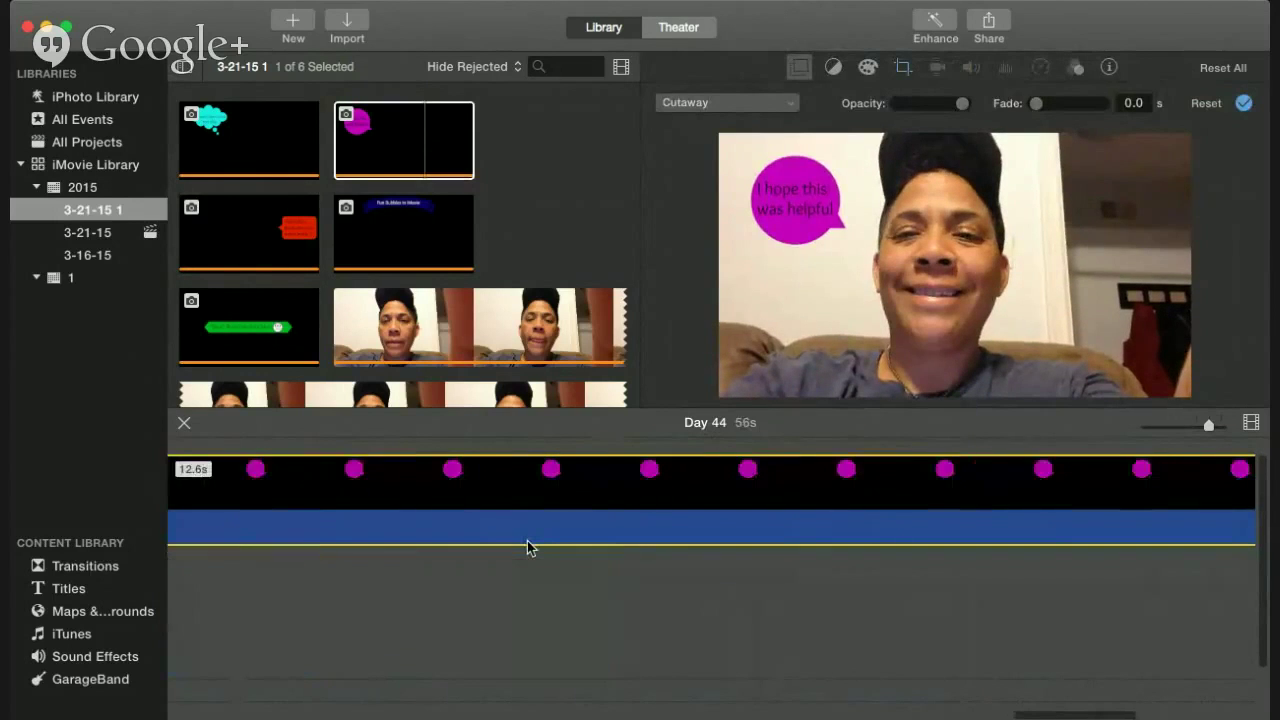
{"action": "scroll", "coordinate": [529, 545], "scroll_direction": "right", "scroll_amount": 5}
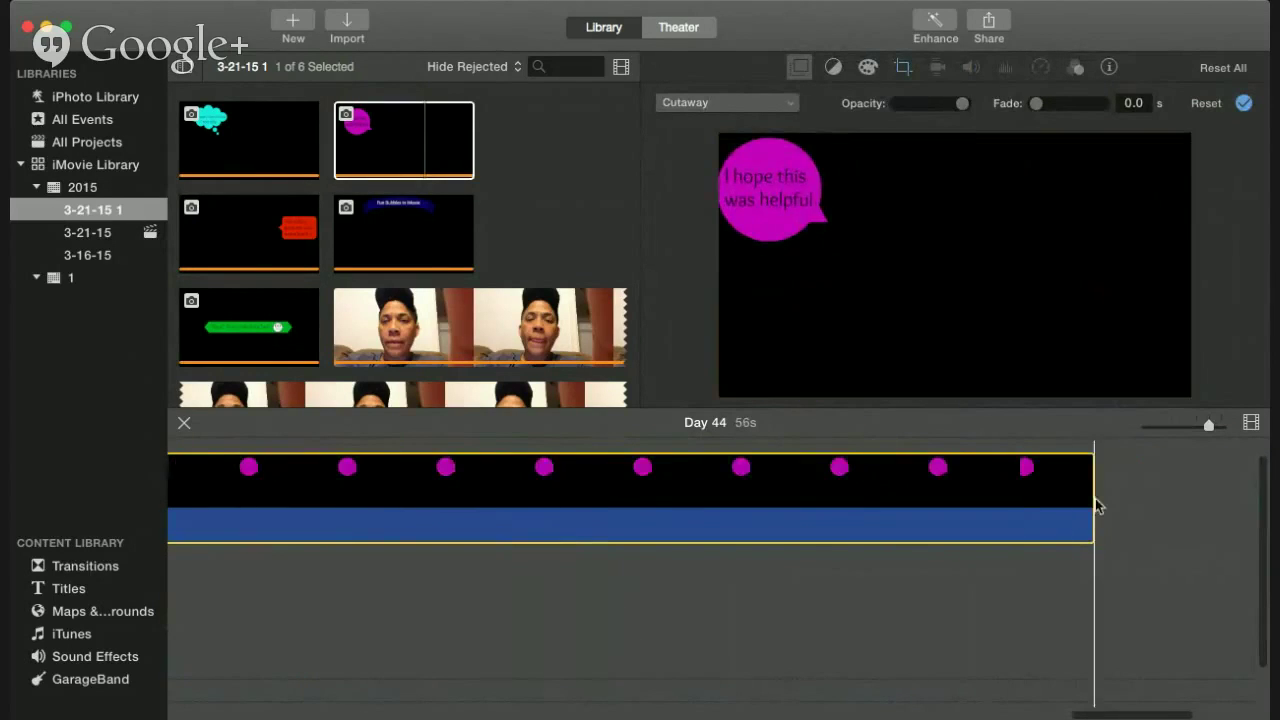
{"action": "left_click_drag", "start_coordinate": [1092, 500], "coordinate": [262, 486]}
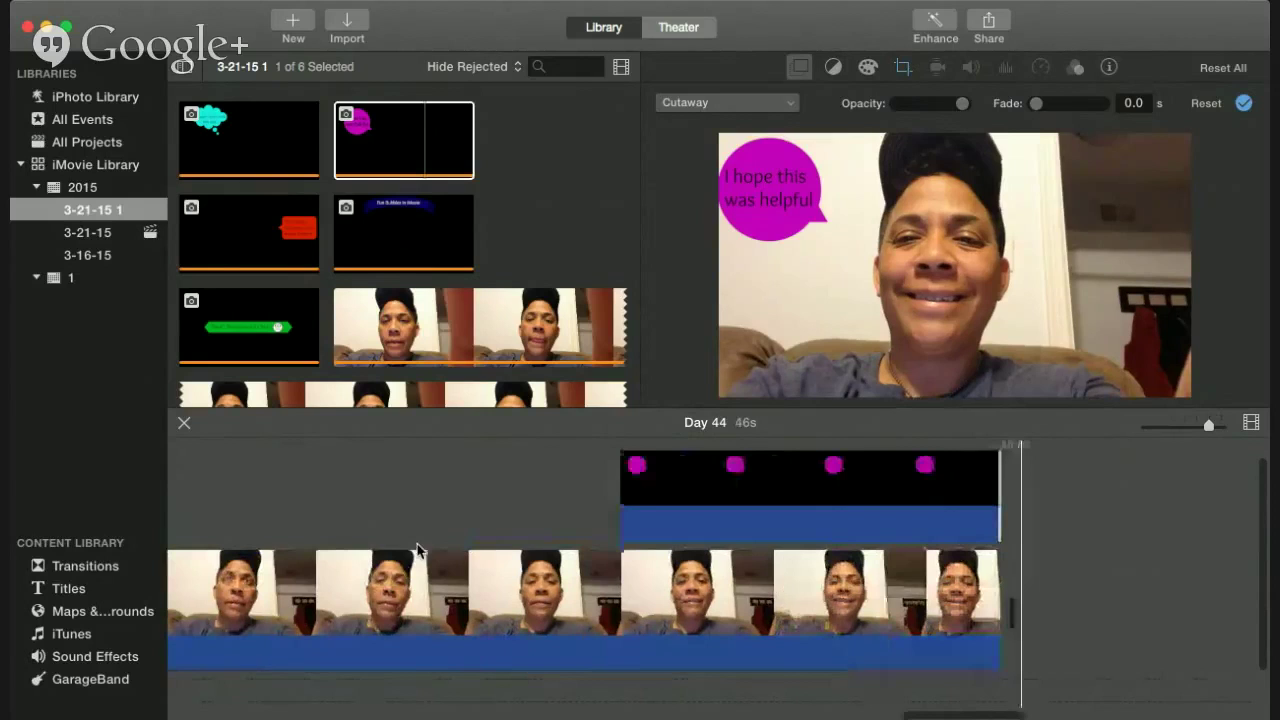
{"action": "left_click_drag", "start_coordinate": [623, 491], "coordinate": [502, 502]}
{"action": "key", "text": "Delete"}
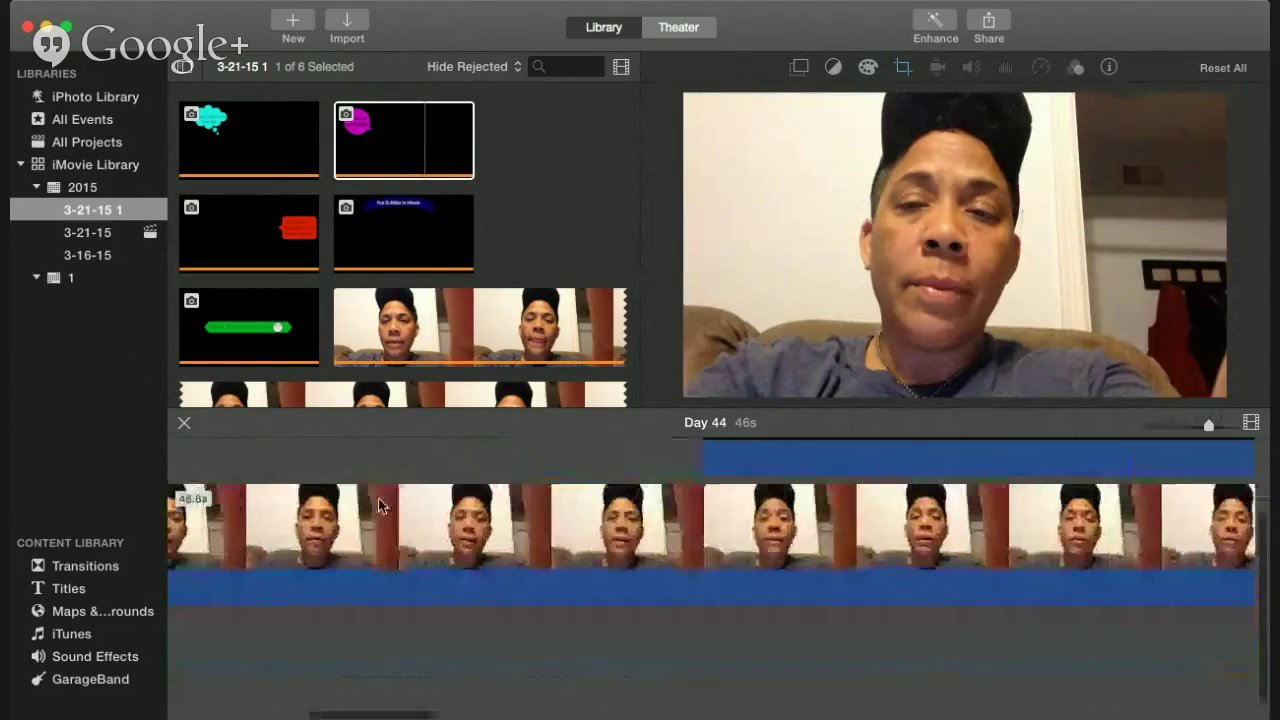
- Find the "Bottle Pour" sound effect by searching for "bottle", add it beneath the main clip near the red bubble and trim it to 6.1 s
{"action": "left_click", "coordinate": [84, 658]}
{"action": "left_click", "coordinate": [290, 160]}
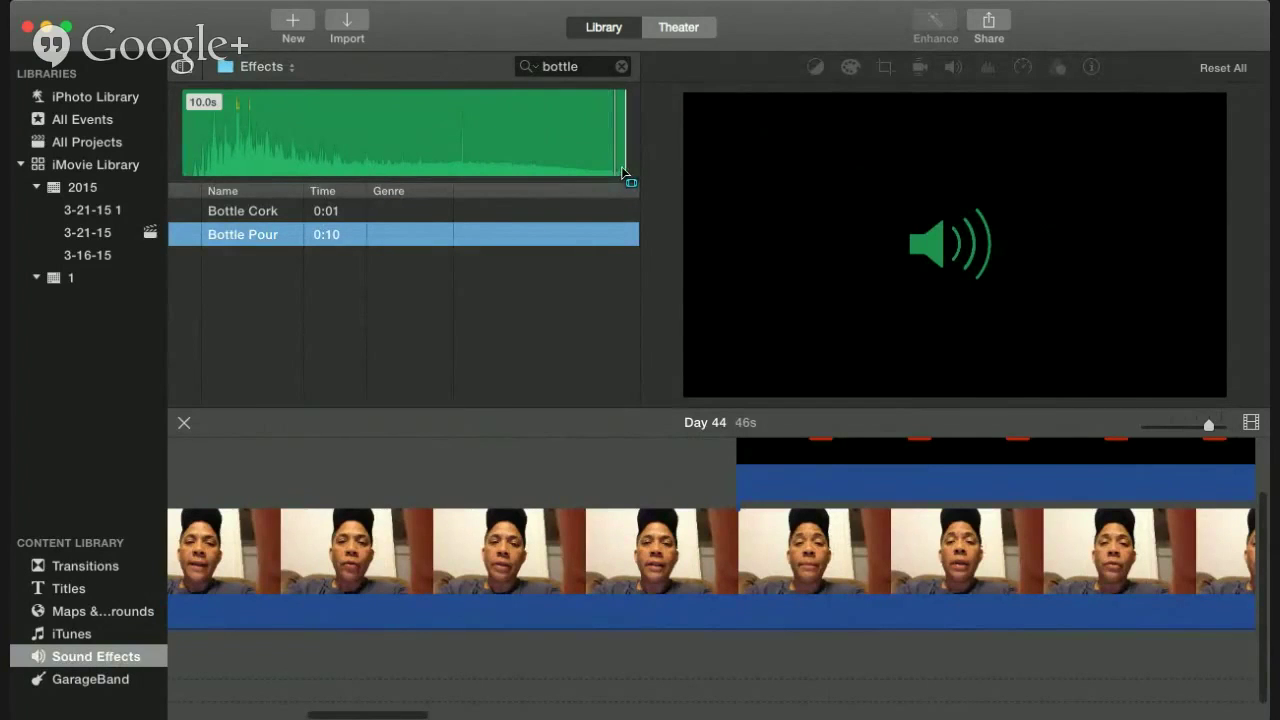
{"action": "left_click_drag", "start_coordinate": [620, 175], "coordinate": [300, 671]}
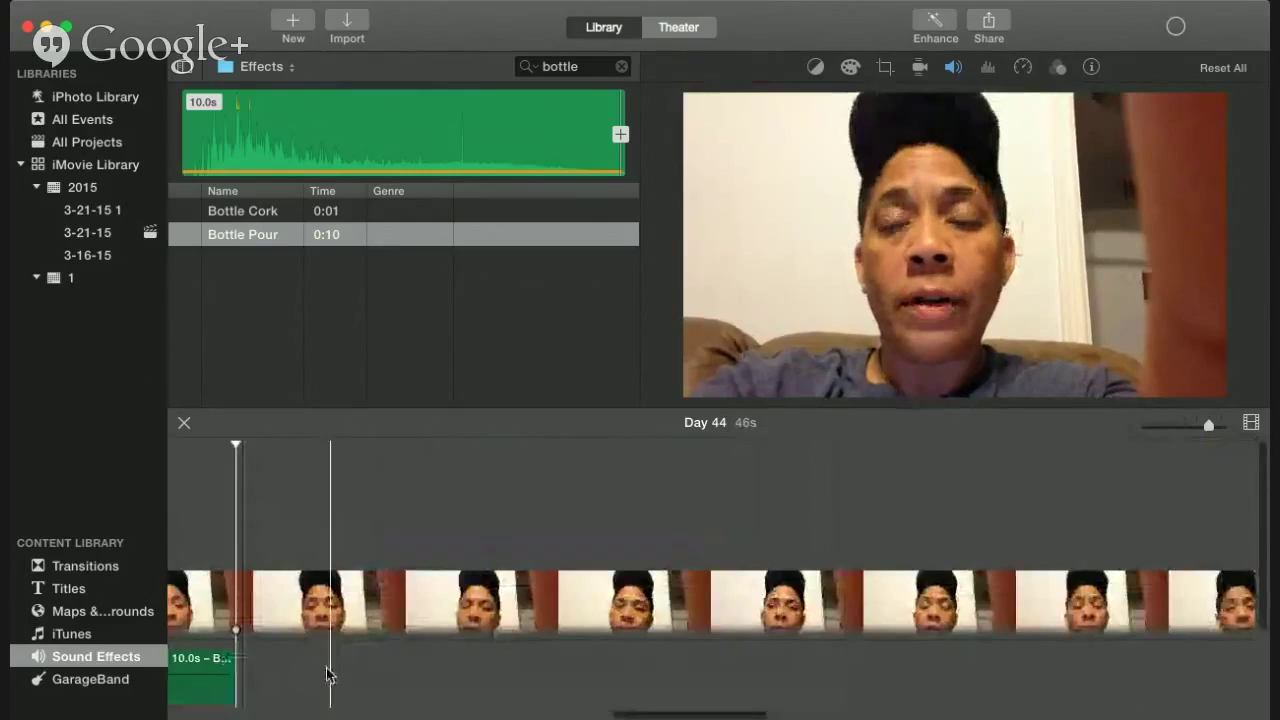
{"action": "scroll", "coordinate": [330, 675], "scroll_direction": "left", "scroll_amount": 10}
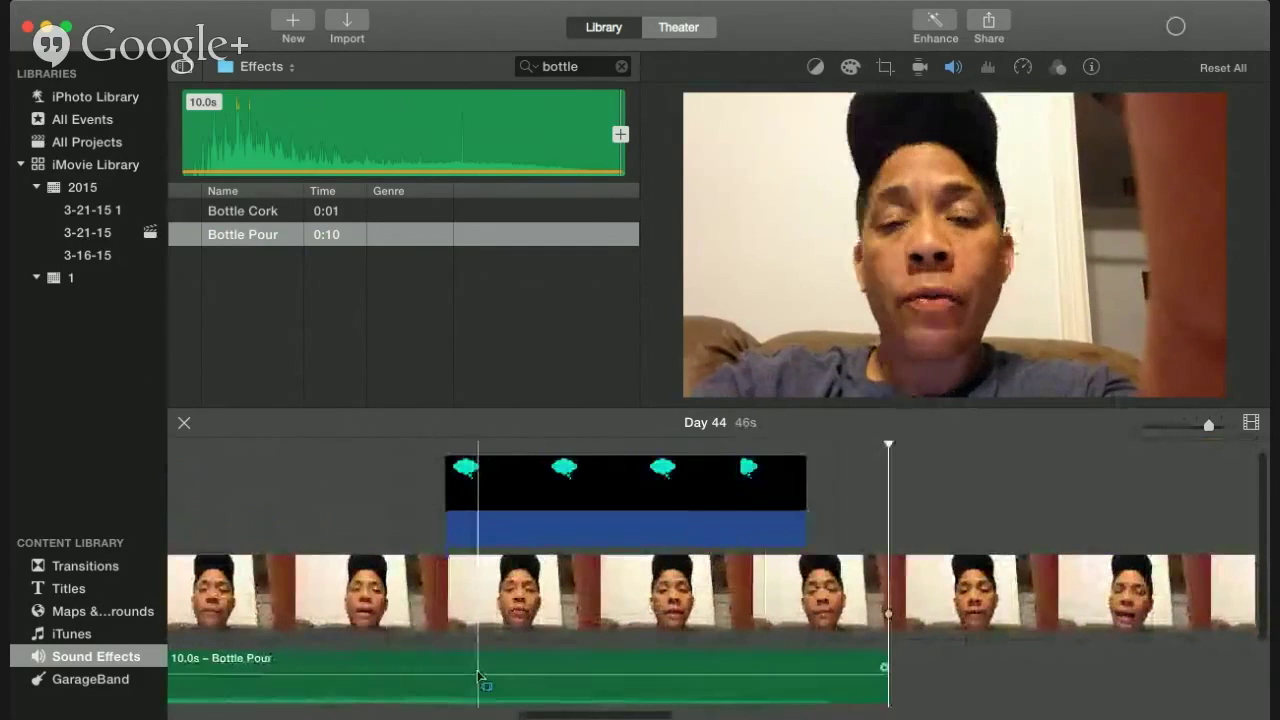
{"action": "left_click_drag", "start_coordinate": [885, 657], "coordinate": [297, 665]}
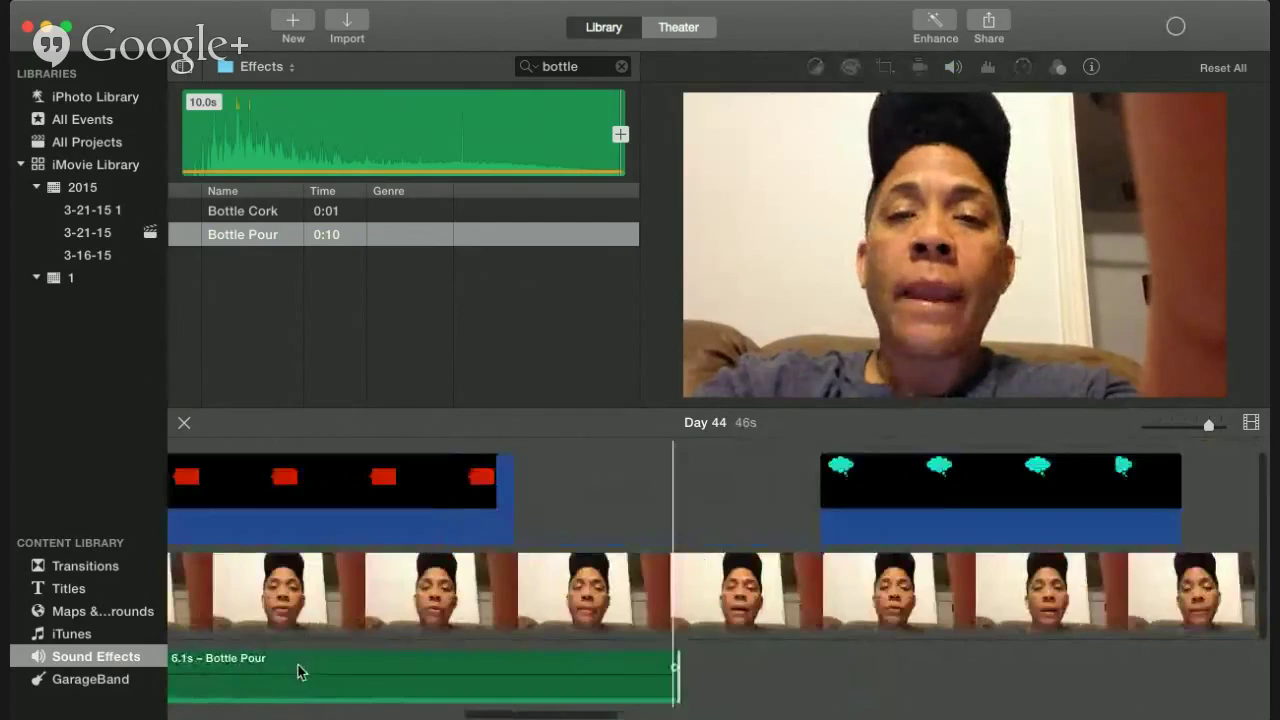
- Reposition the "Bottle Pour" sound effect so it starts between the red bubble and the cyan thought bubble
{"action": "left_click", "coordinate": [258, 668]}
{"action": "left_click_drag", "start_coordinate": [450, 665], "coordinate": [834, 555]}
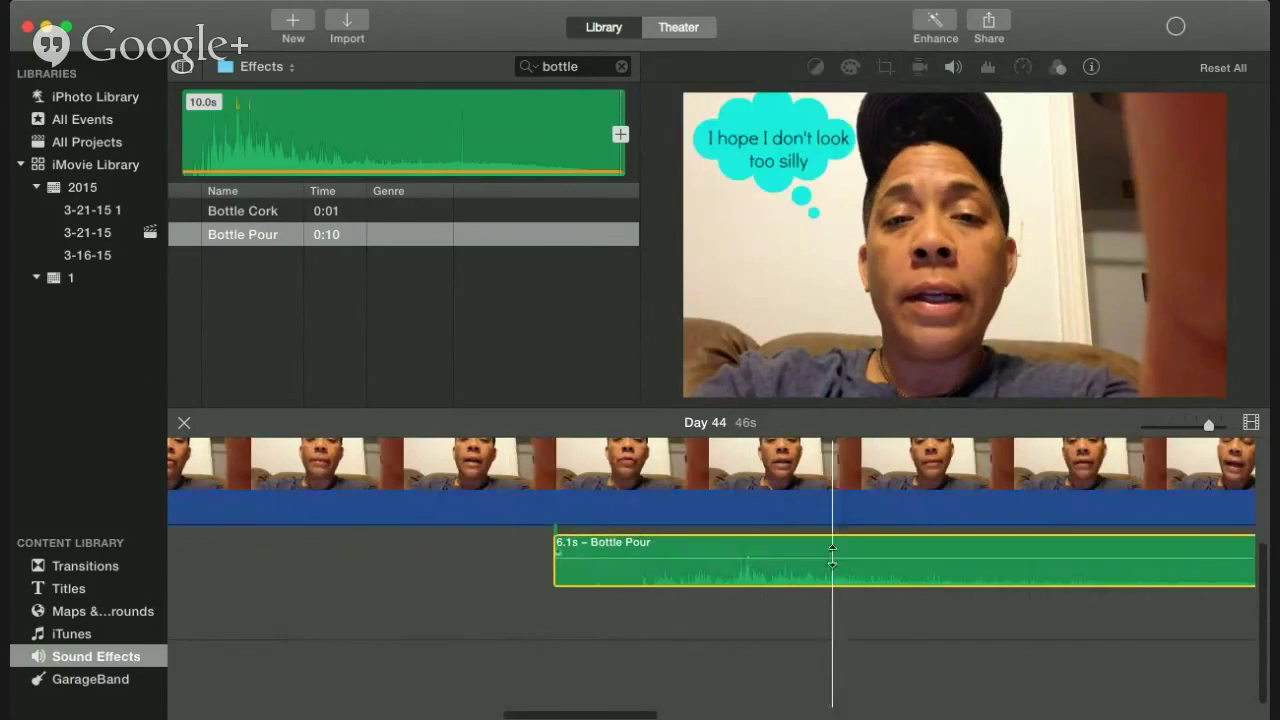
{"action": "scroll", "coordinate": [459, 540], "scroll_direction": "up", "scroll_amount": 2}
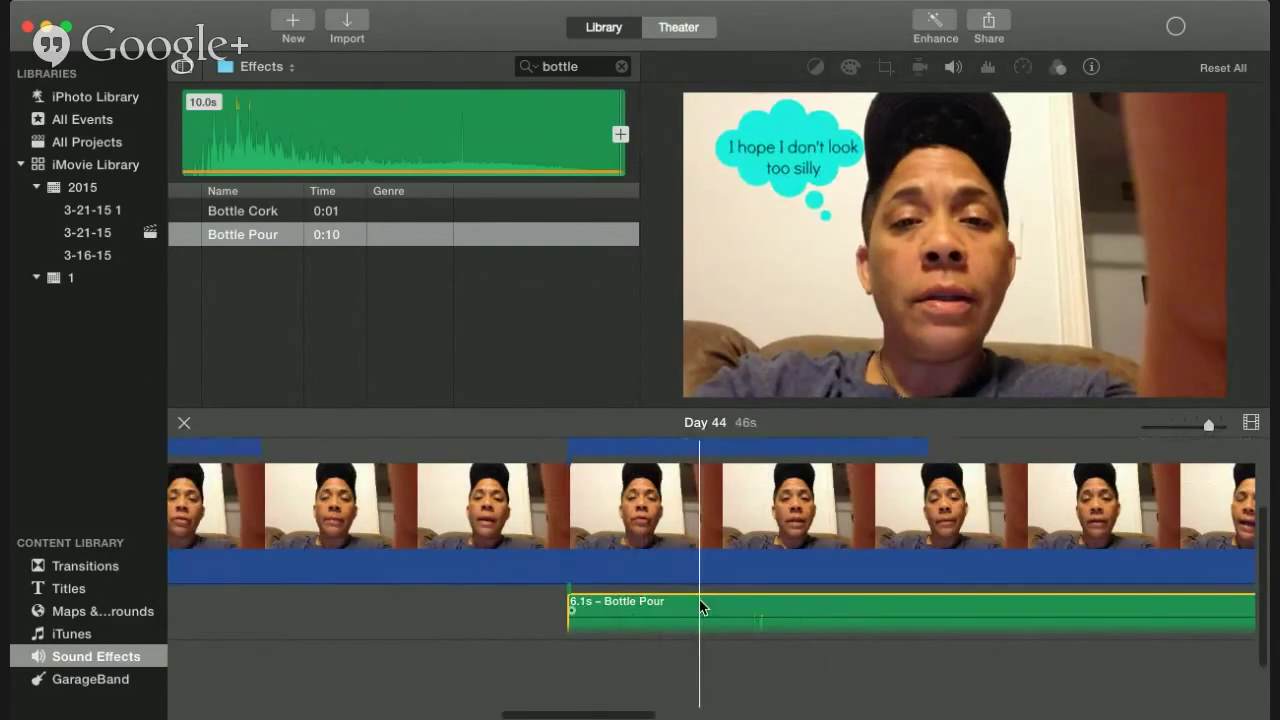
{"action": "left_click_drag", "start_coordinate": [719, 605], "coordinate": [503, 605]}
{"action": "left_click", "coordinate": [645, 603]}
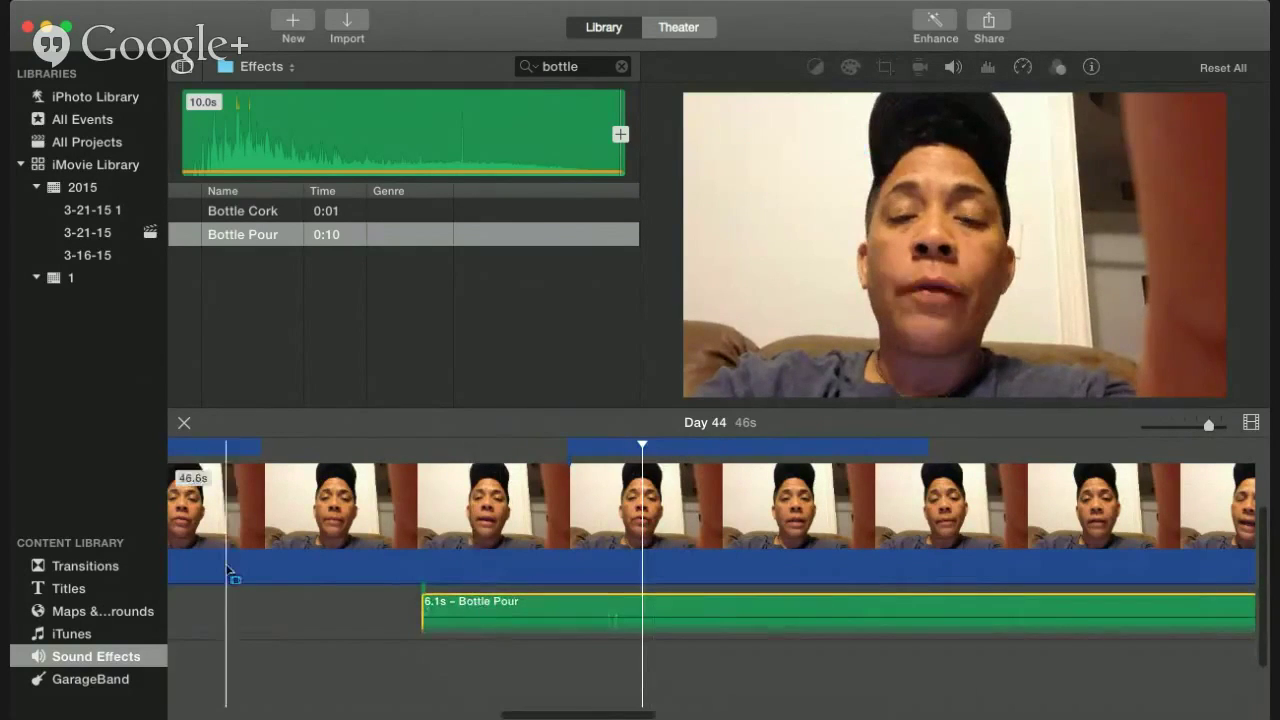
- Select the cyan "I hope I don't look too silly" thought bubble at its end edge
{"action": "left_click", "coordinate": [279, 566]}
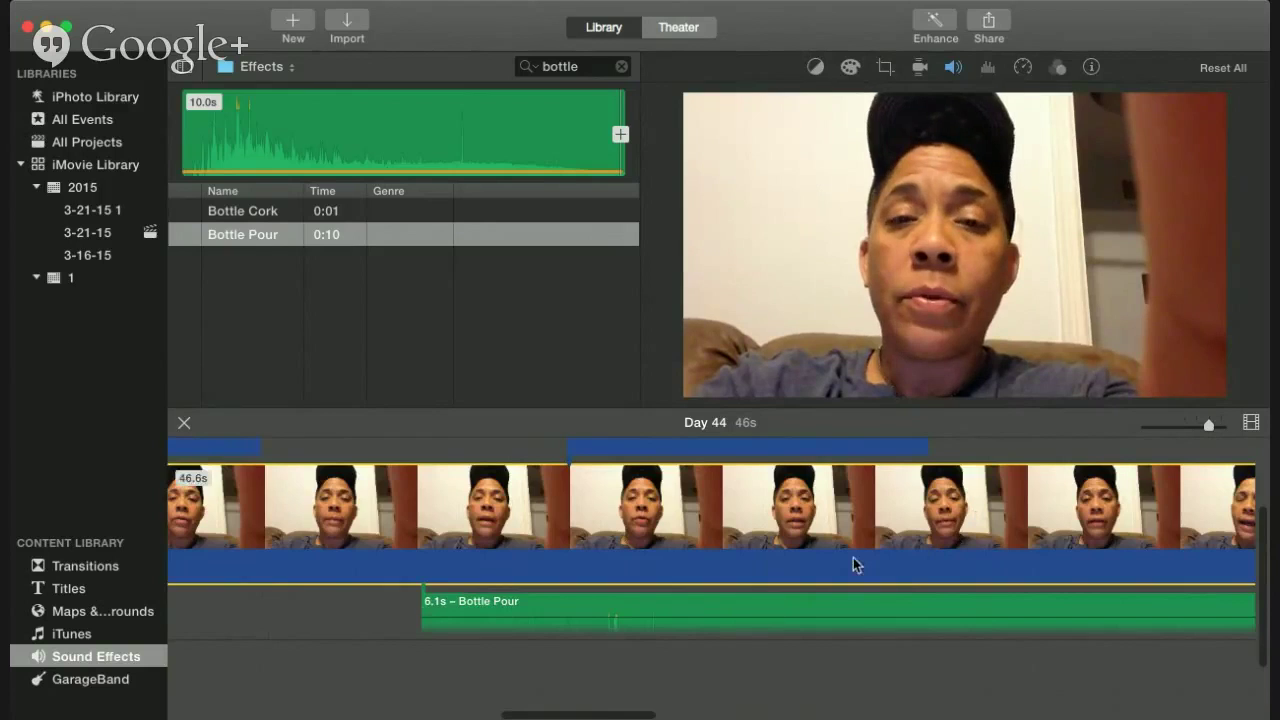
{"action": "scroll", "coordinate": [853, 565], "scroll_direction": "right", "scroll_amount": 10}
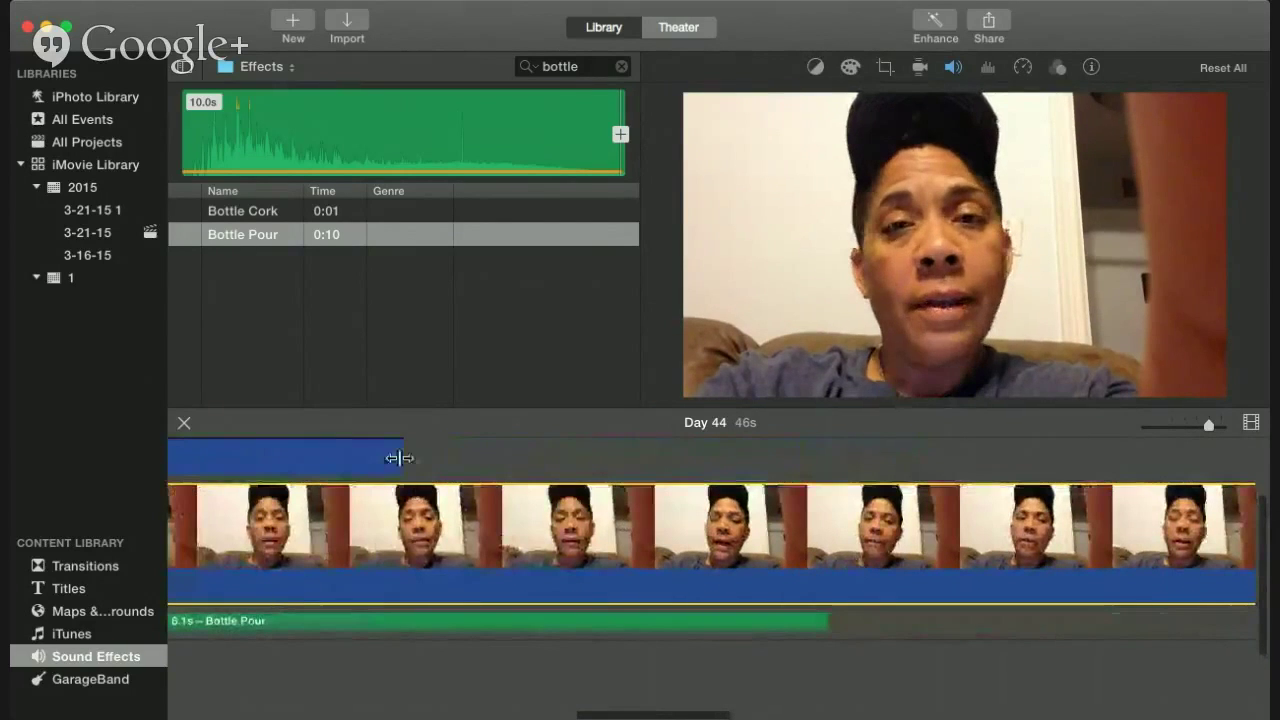
{"action": "left_click", "coordinate": [399, 458]}
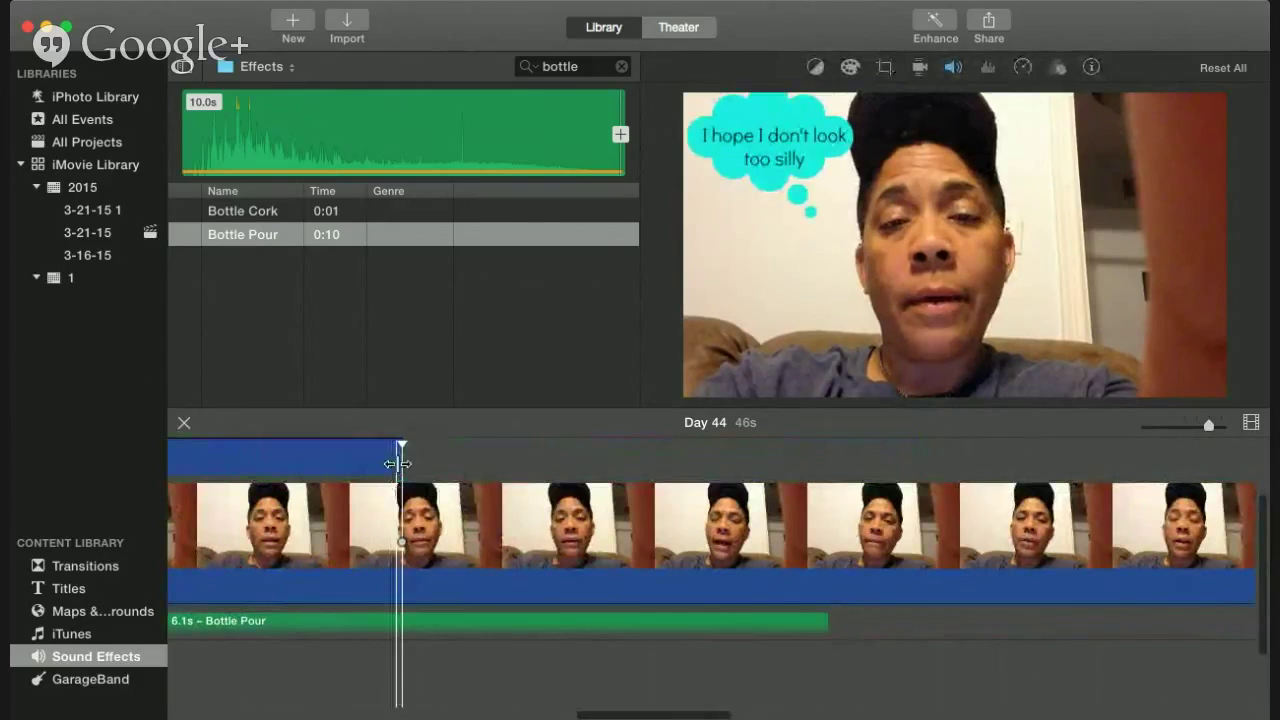
{"action": "left_click", "coordinate": [400, 461]}
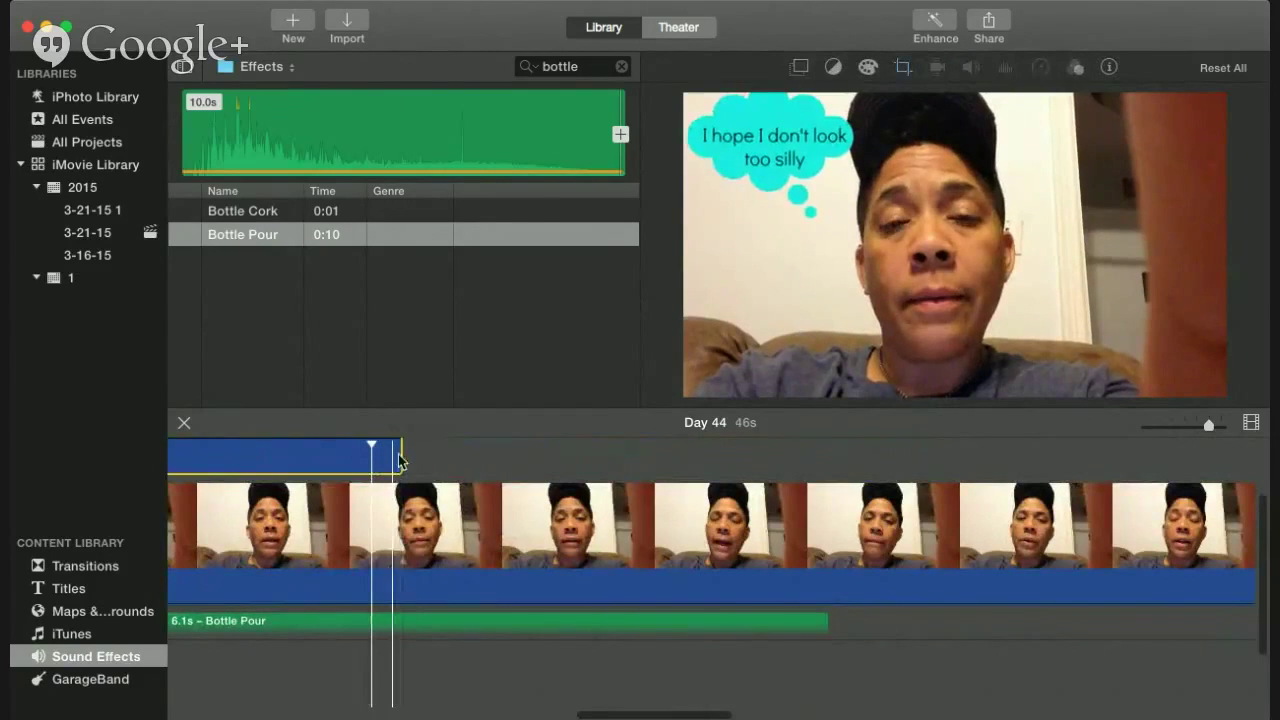